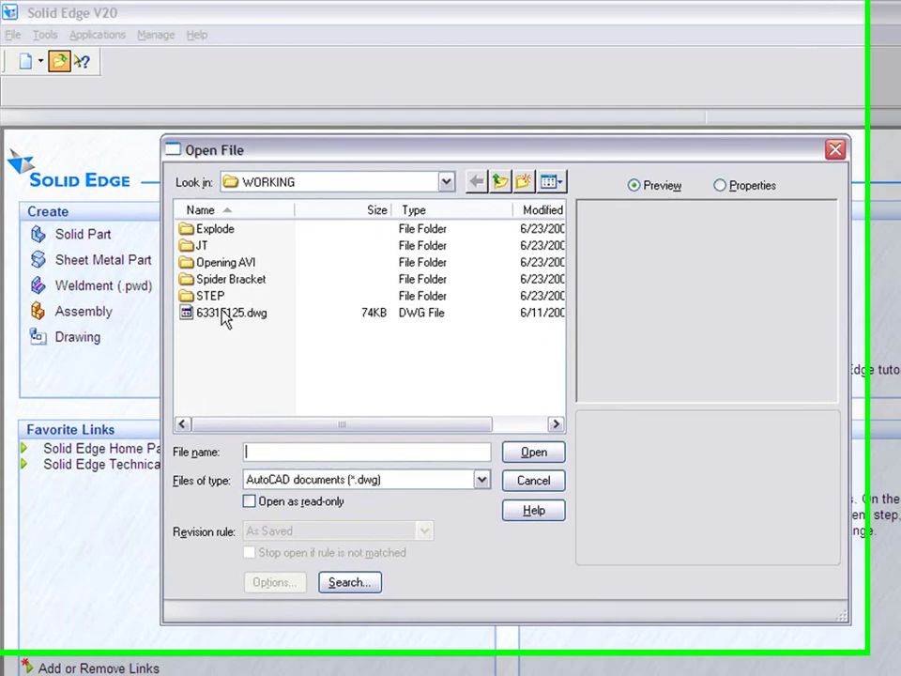
Step: Select 63315125.dwg, open its translation options and preview the whole drawing with its layers
left_click(197, 280)
left_click(293, 611)
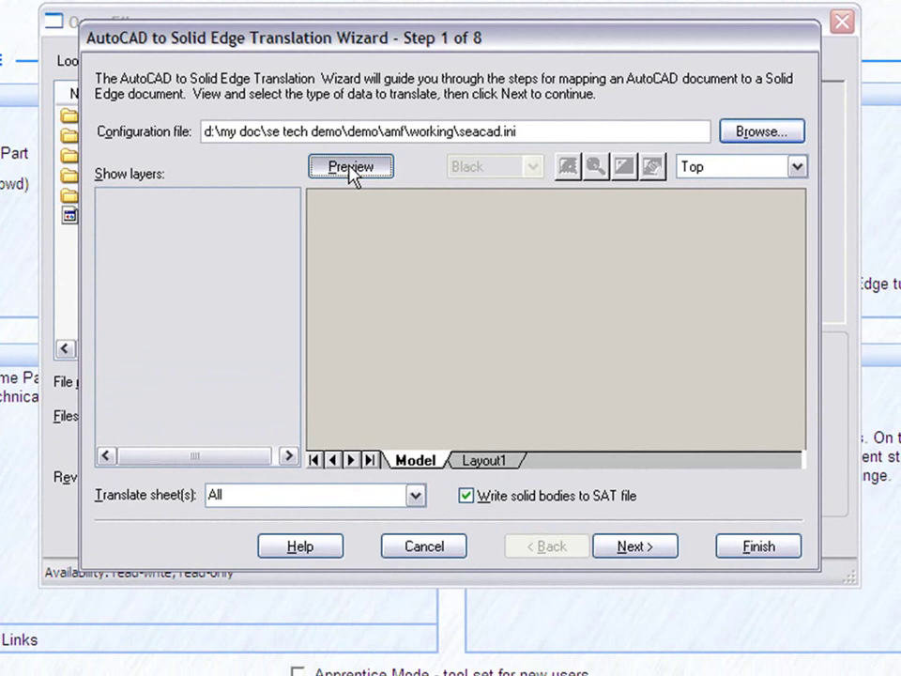
left_click(442, 283)
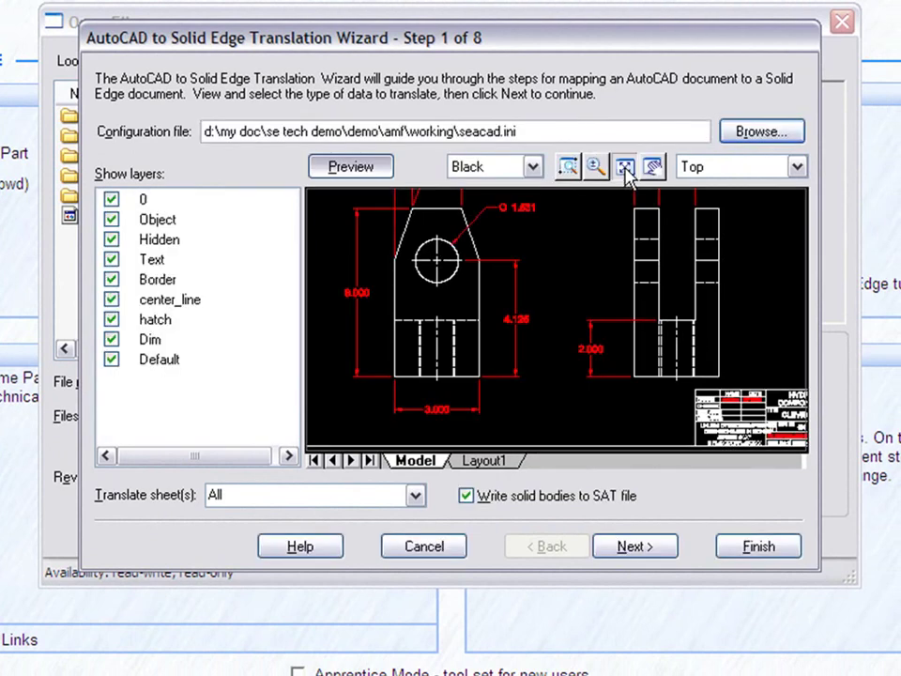
left_click(625, 166)
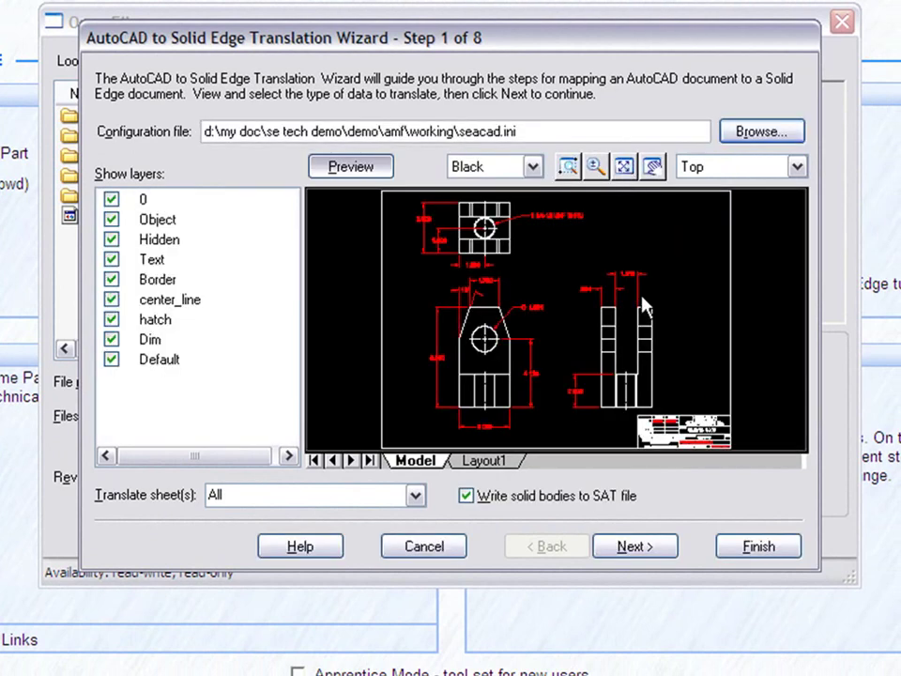
Step: Advance through the translation settings, keeping inch units, the D Wide (34in x 22in) sheet and the existing line type and font mappings
left_click(634, 547)
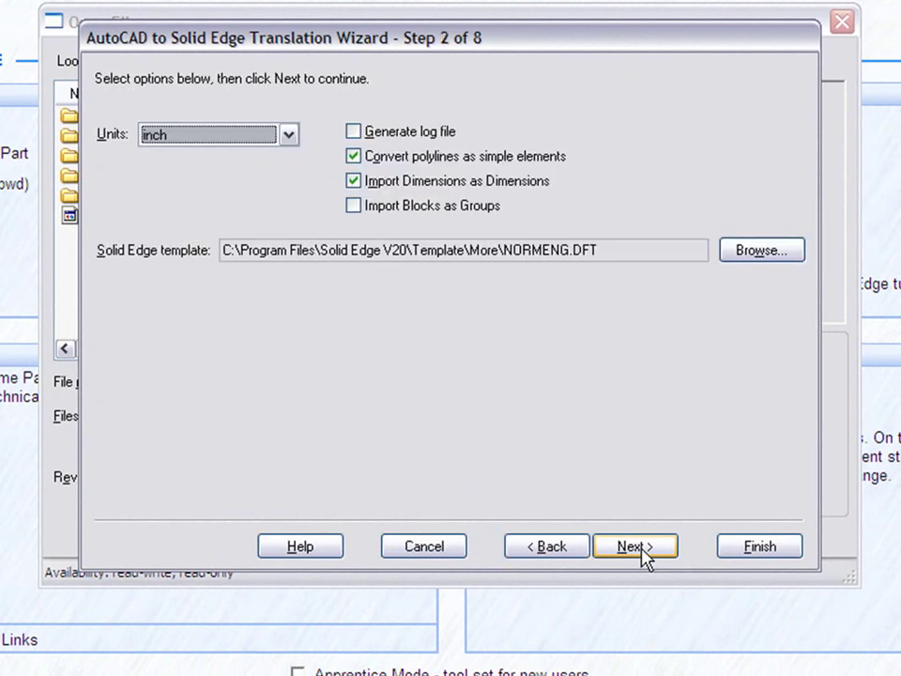
left_click(642, 553)
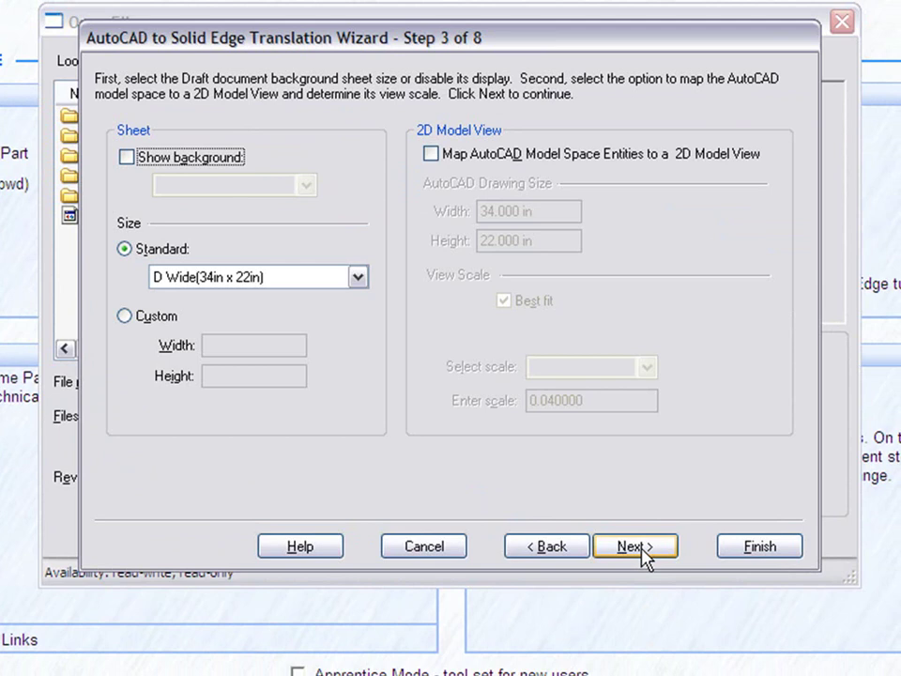
left_click(640, 550)
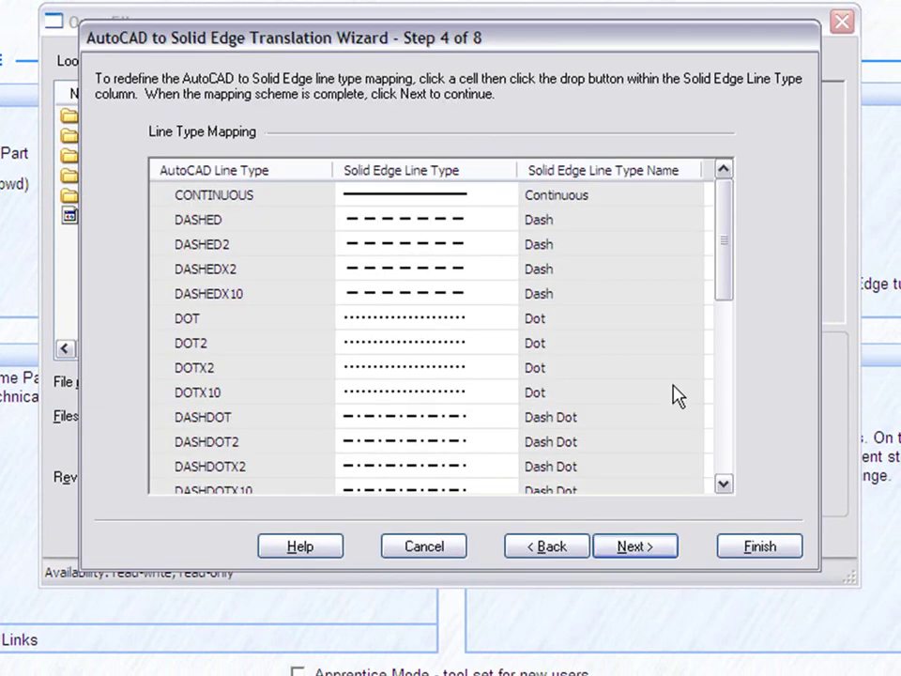
left_click_drag(728, 276, 723, 365)
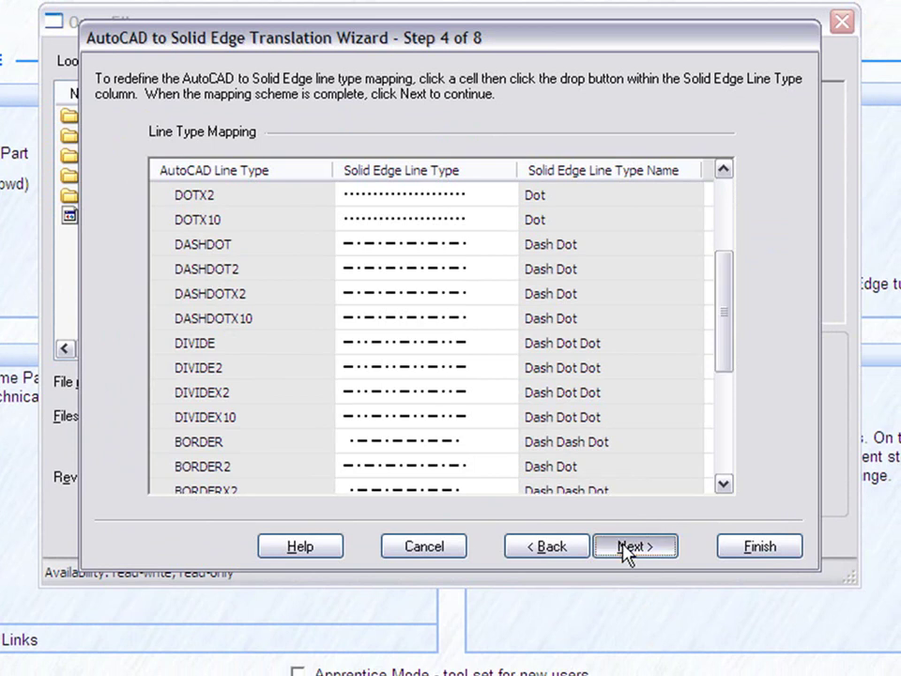
left_click(630, 547)
left_click(631, 548)
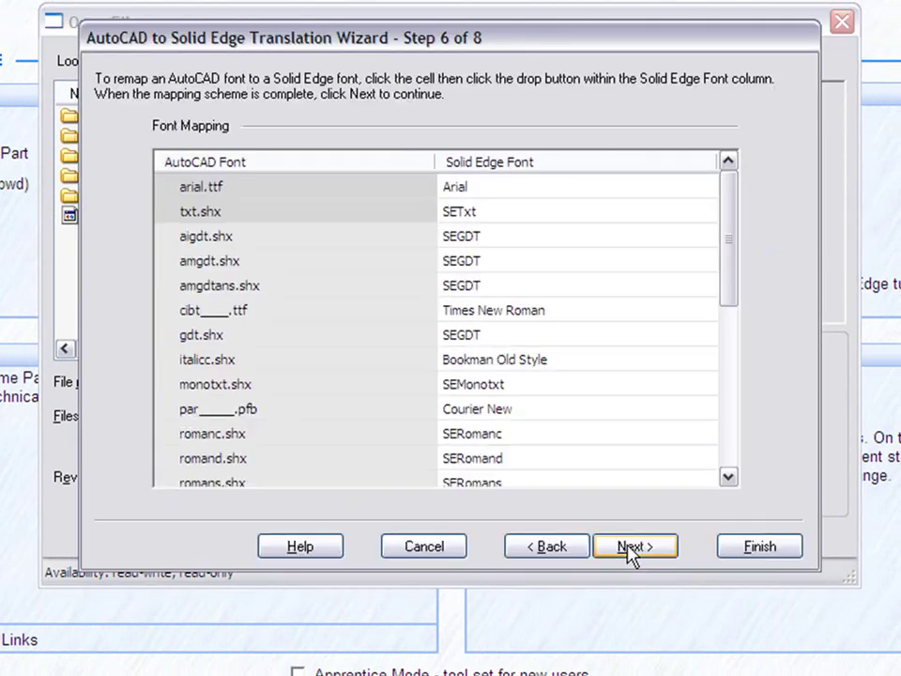
left_click_drag(730, 306, 724, 354)
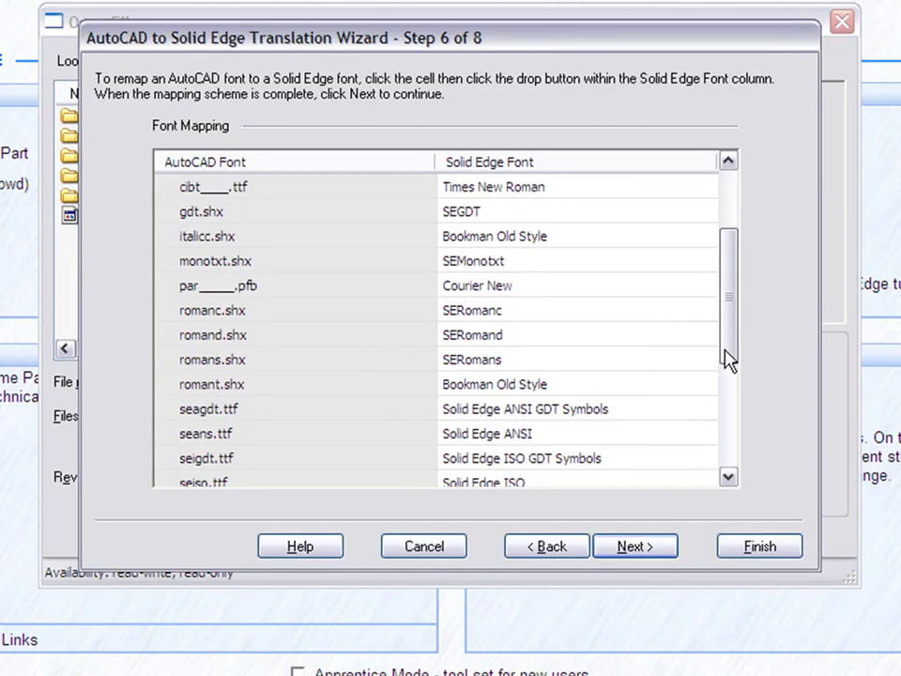
Step: Save the remappings to the original configuration file, then open the 63315125 drawing and fit it in view
left_click(652, 552)
left_click(654, 555)
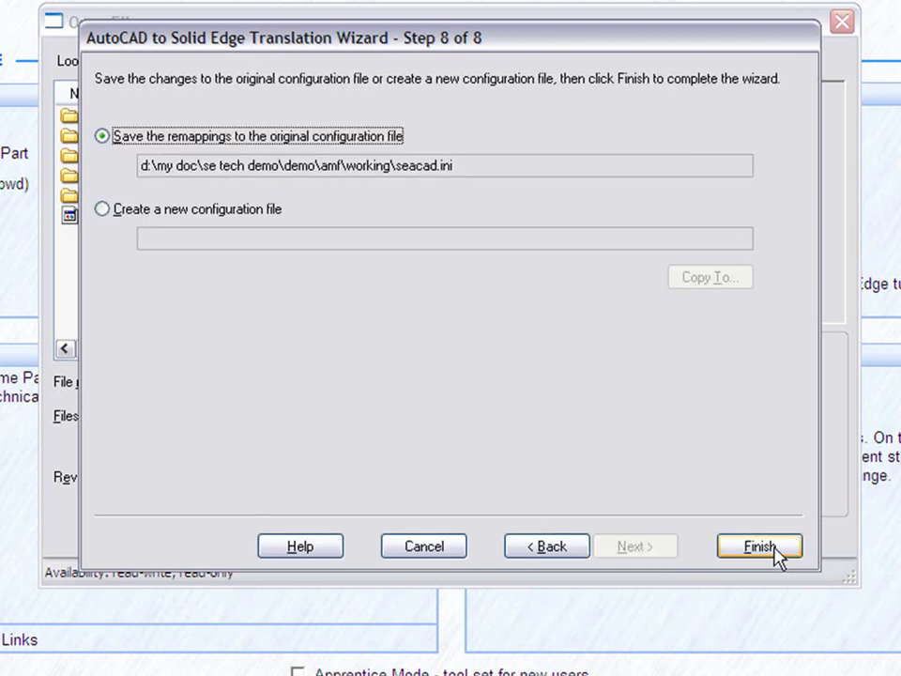
left_click(759, 547)
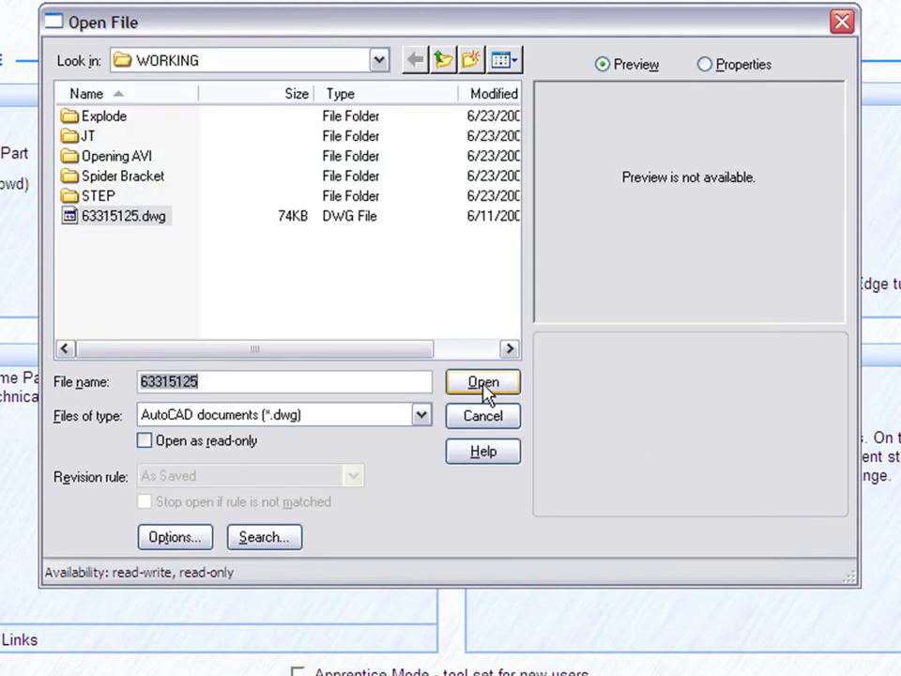
left_click(483, 385)
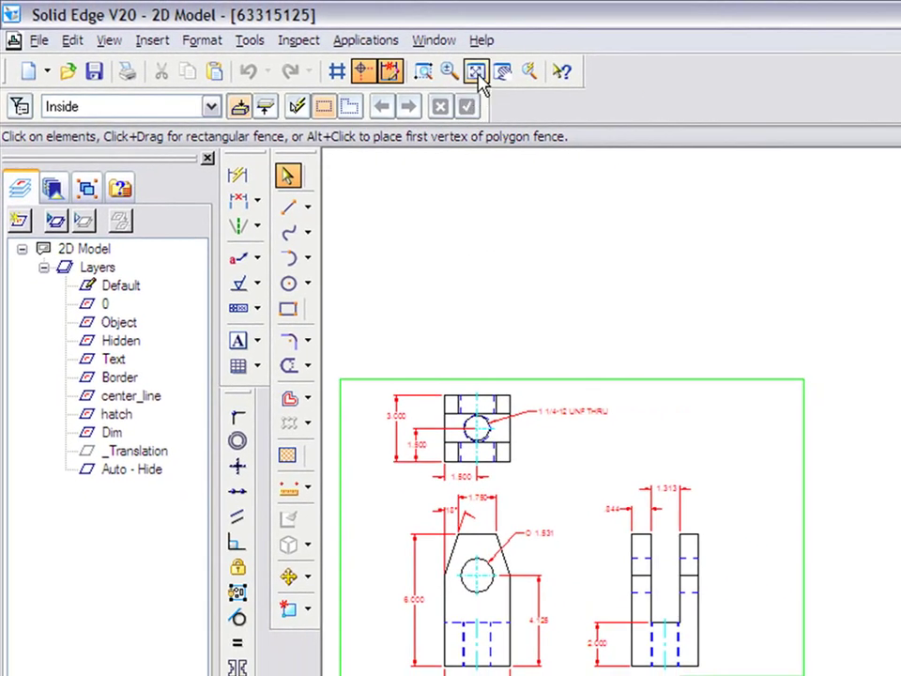
left_click(584, 73)
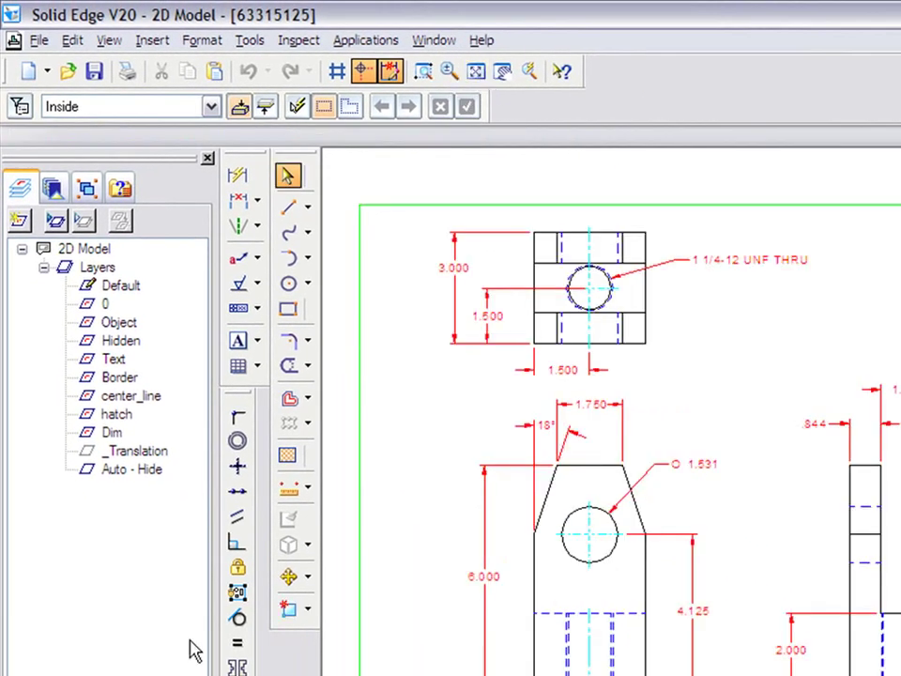
Step: Hide the Dim and hatch layers of the 2D model
left_click(111, 431)
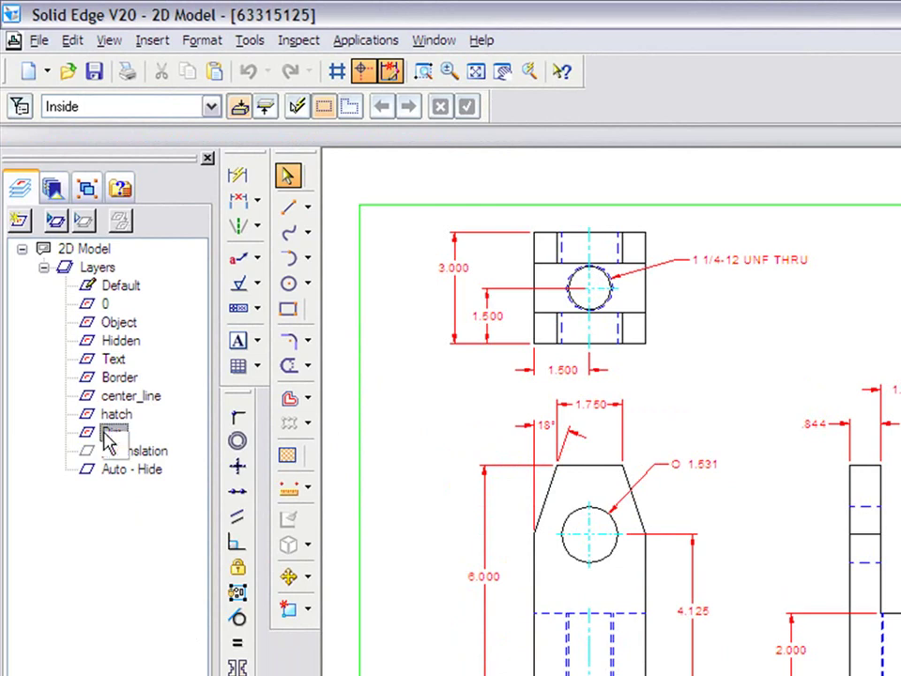
right_click(110, 434)
left_click(142, 493)
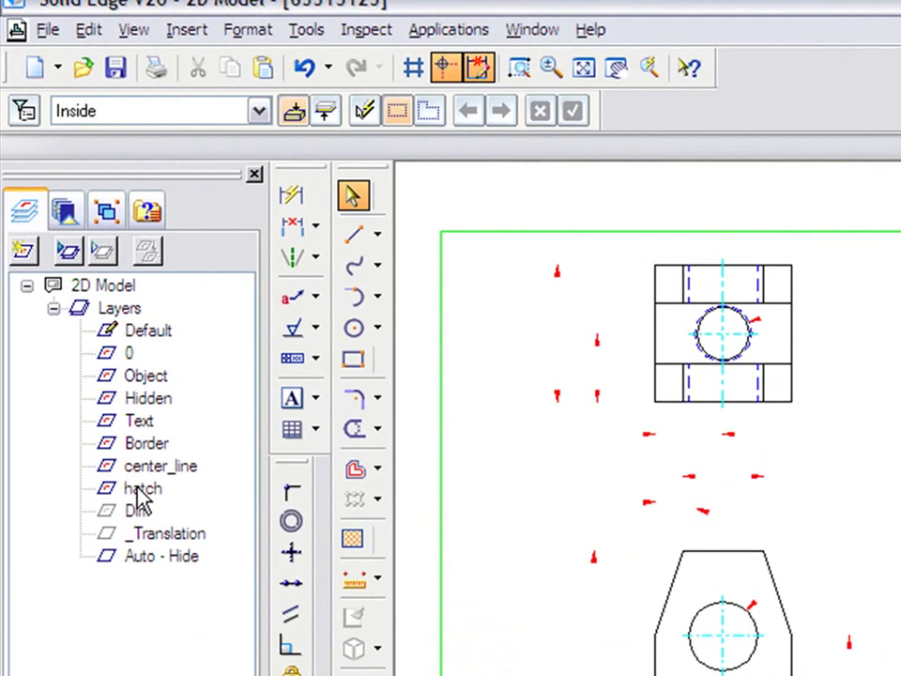
left_click(119, 414)
right_click(119, 415)
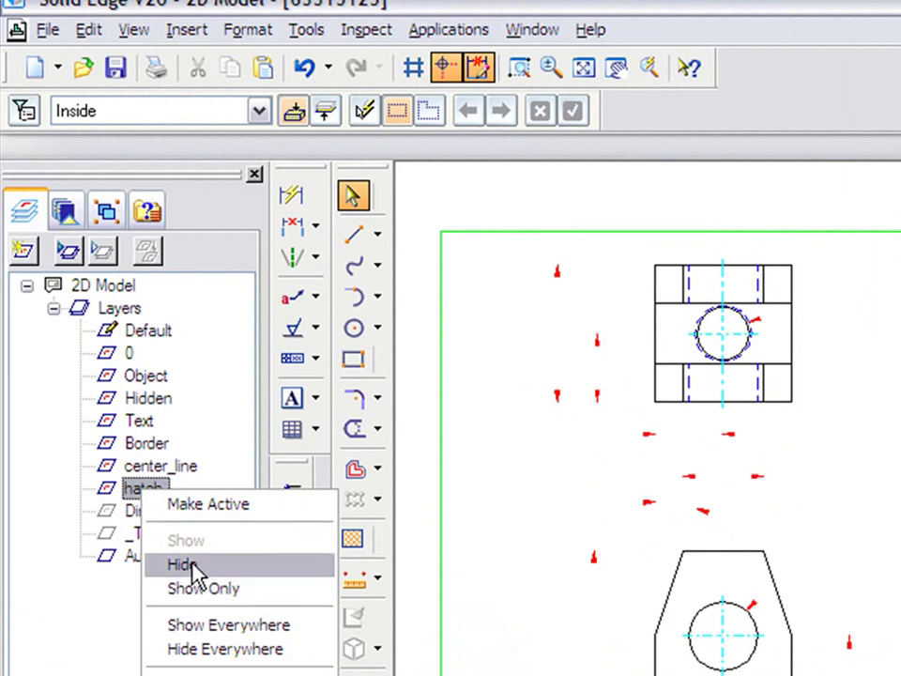
left_click(194, 566)
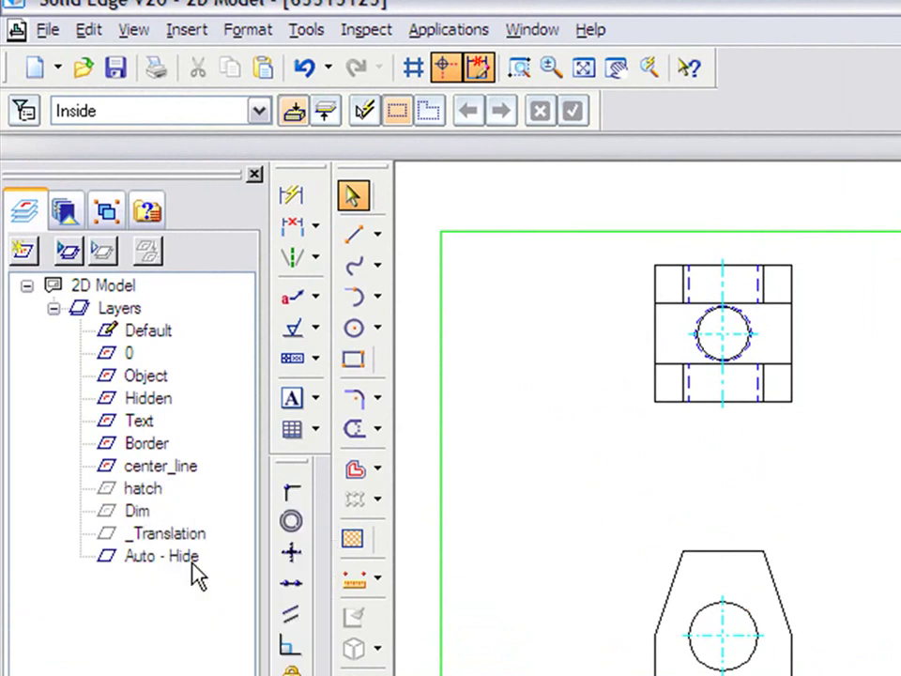
Step: Hide the center_line and Border layers of the 2D model
left_click(143, 467)
right_click(143, 467)
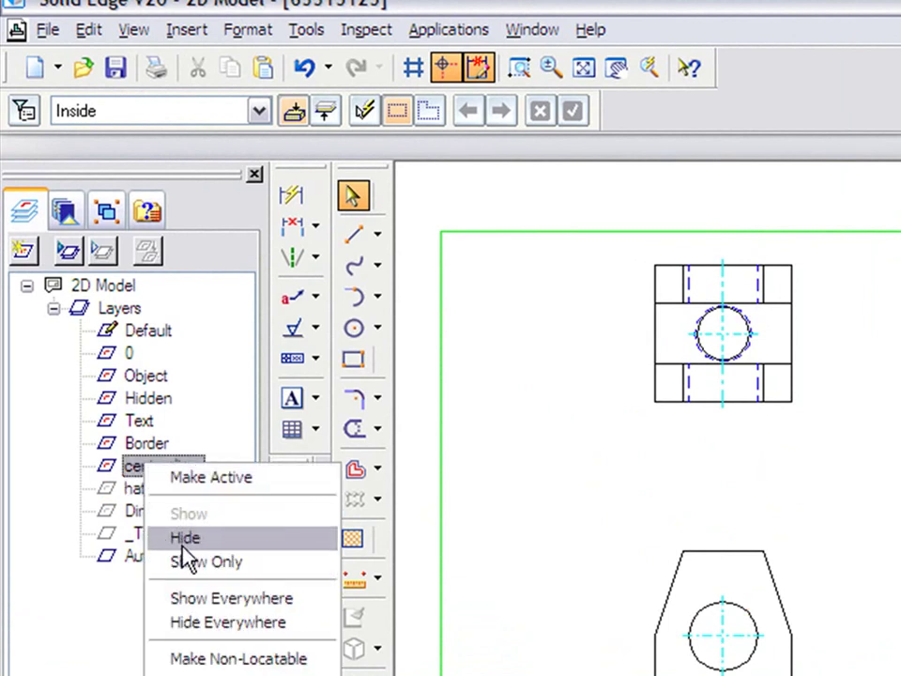
left_click(183, 539)
left_click(129, 445)
right_click(142, 447)
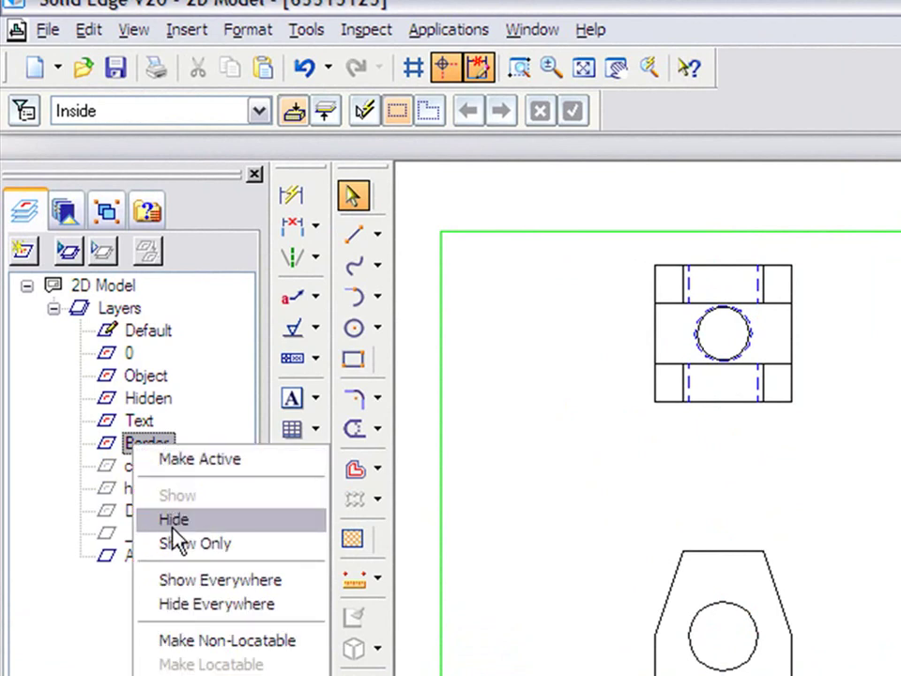
left_click(176, 531)
Step: Hide the Text layer and layer 0, which holds the remaining red annotations
left_click(134, 424)
right_click(136, 433)
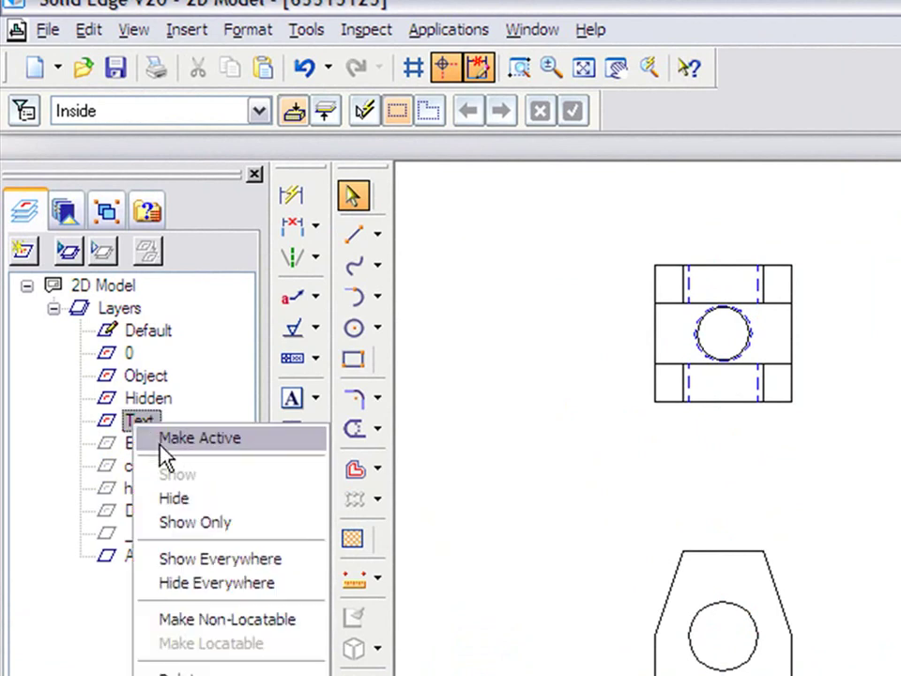
left_click(175, 495)
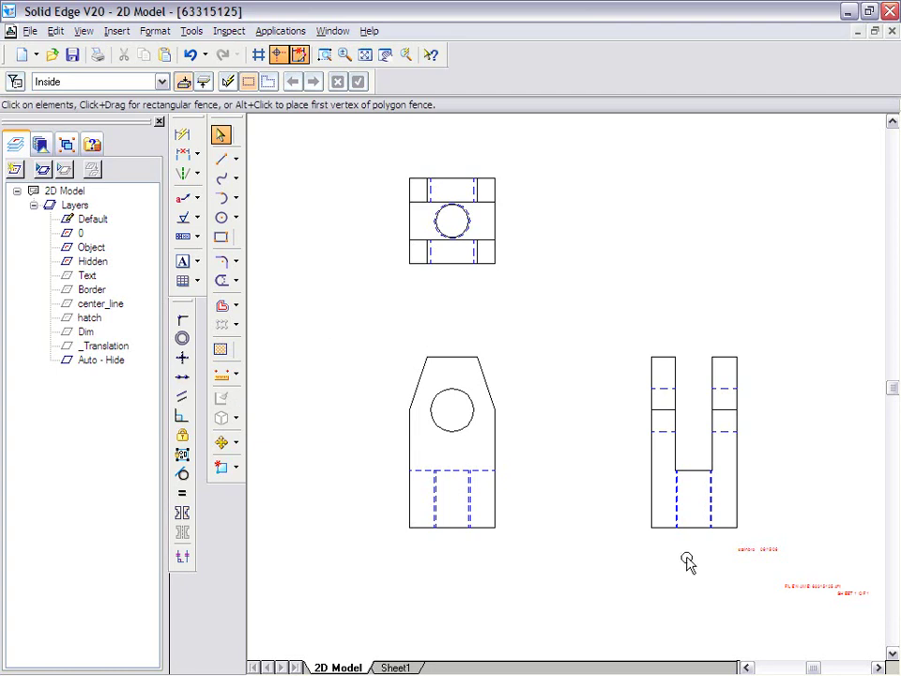
left_click(771, 549)
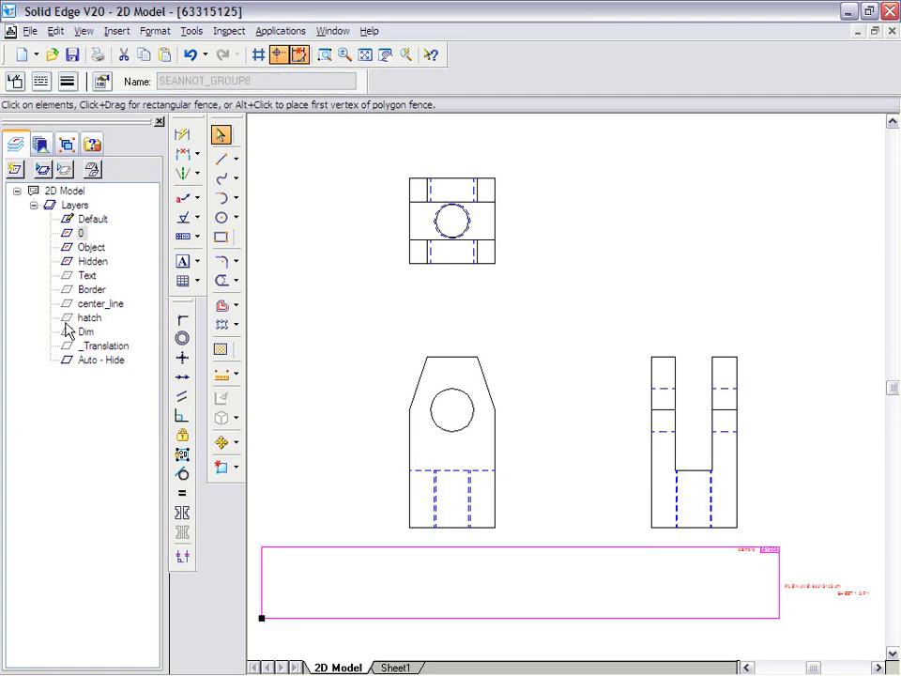
right_click(70, 234)
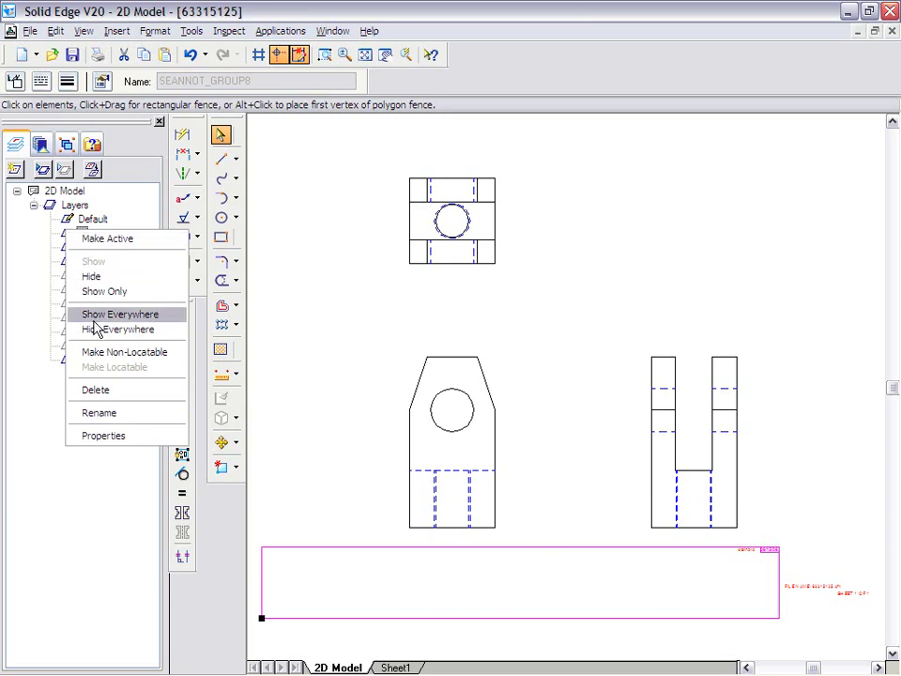
left_click(91, 278)
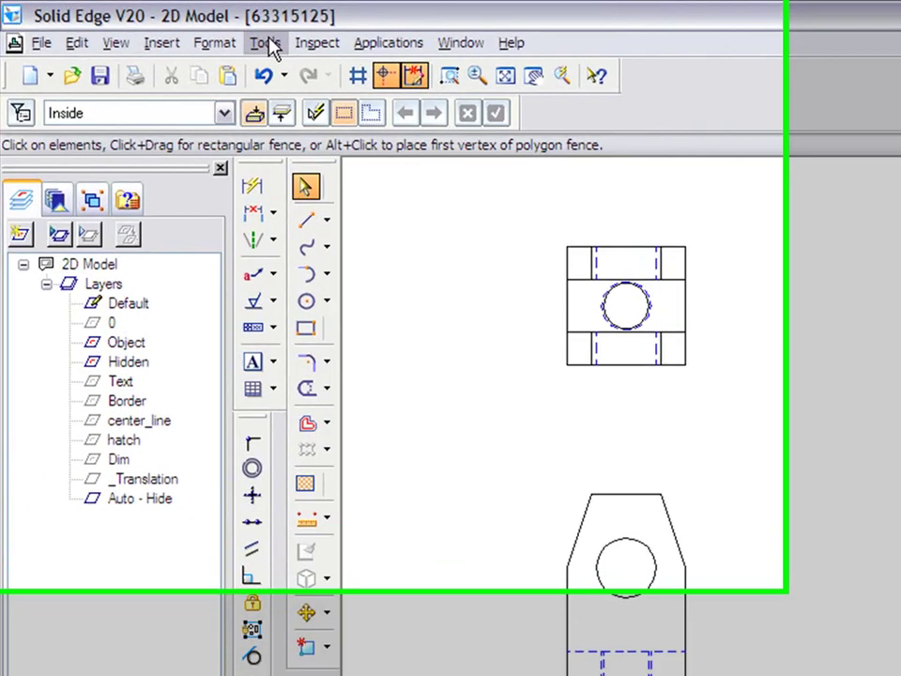
Step: Start Create 3D with the Normal.par template and third-angle projection, and define the front and right views from their geometry
left_click(191, 30)
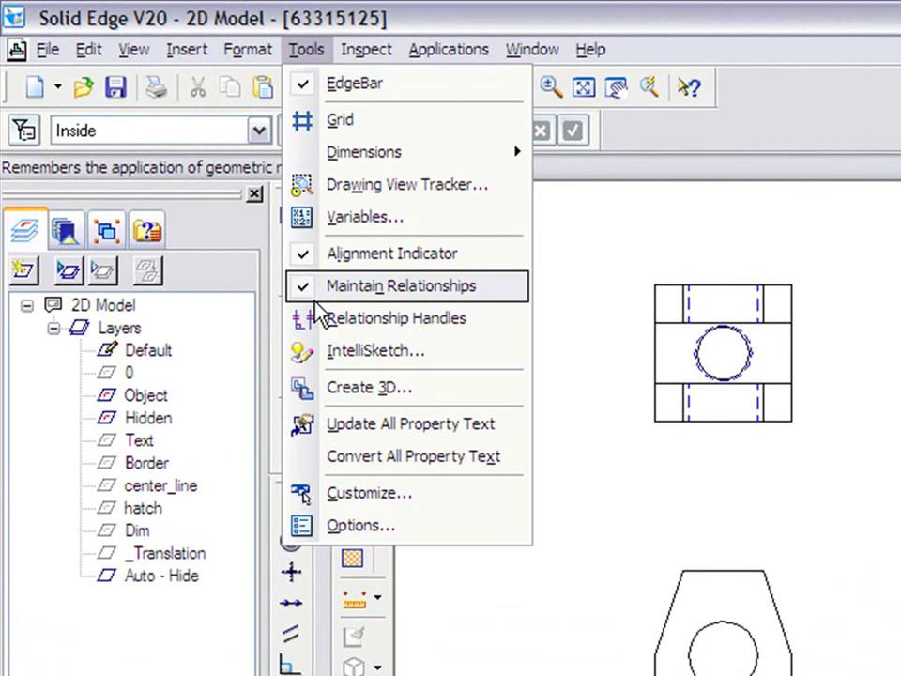
left_click(338, 388)
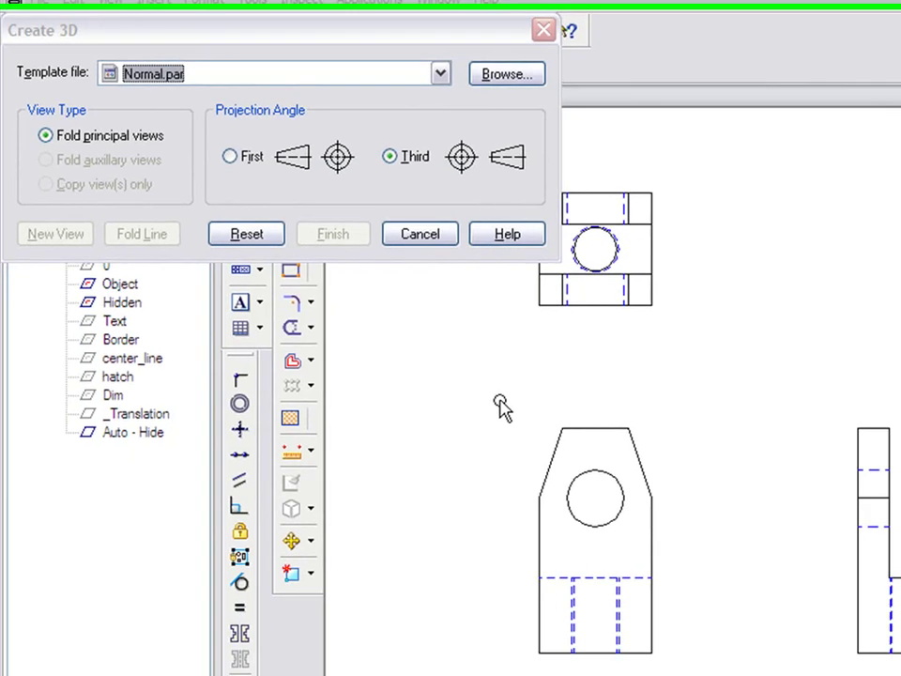
left_click_drag(604, 539, 858, 675)
left_click(53, 211)
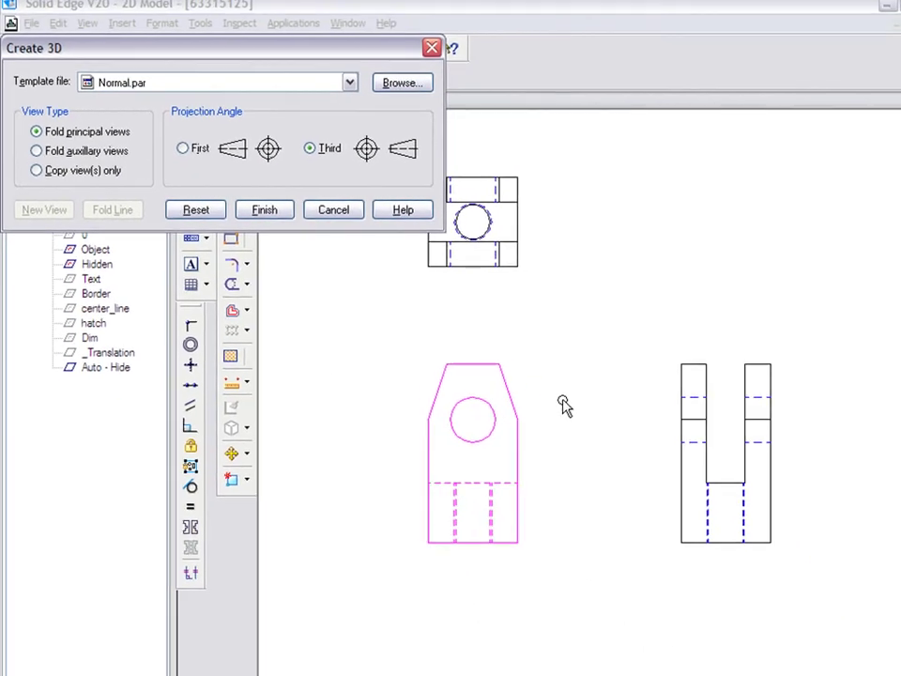
left_click_drag(647, 342, 810, 555)
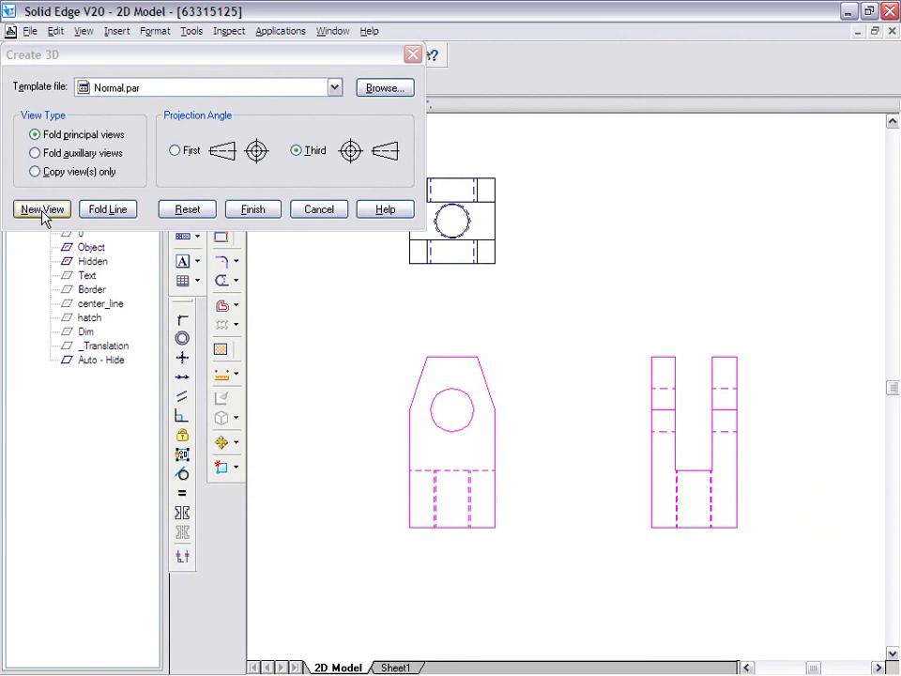
Step: Add the top view as a new folded principal view and generate the 3D part sketches
left_click(42, 211)
middle_click_drag(610, 286, 689, 347)
left_click(526, 310)
left_click_drag(459, 230, 619, 357)
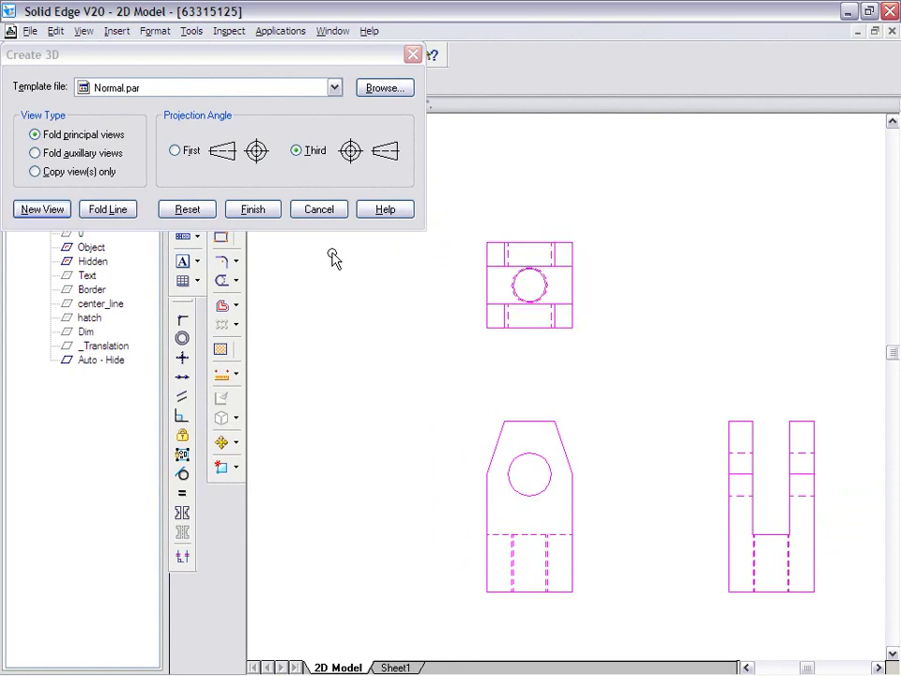
left_click(255, 214)
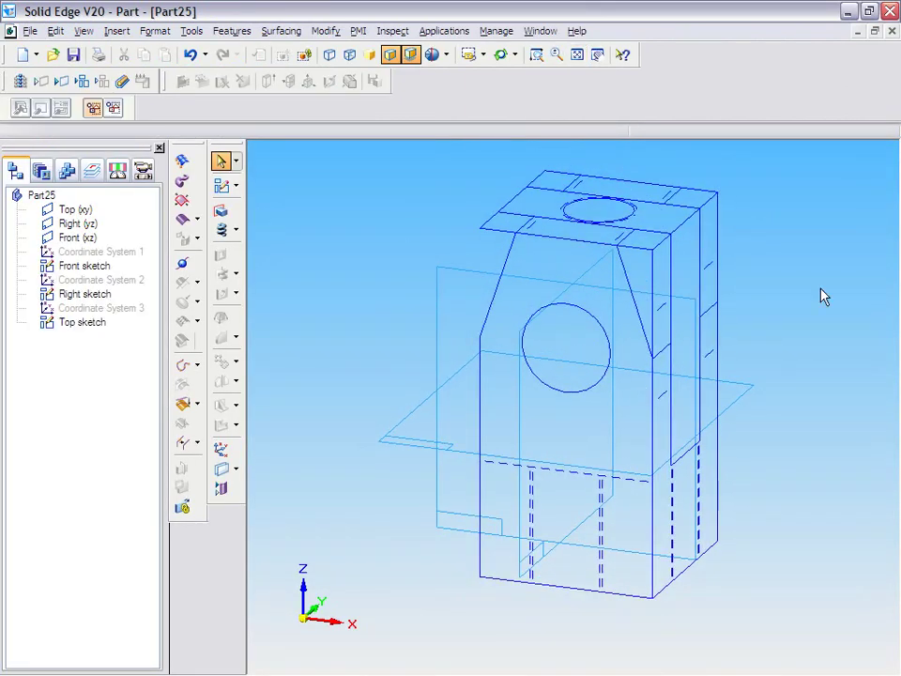
Step: Extrude the closed outer outline of the front sketch back to the rear bottom corner of the right sketch
left_click(220, 210)
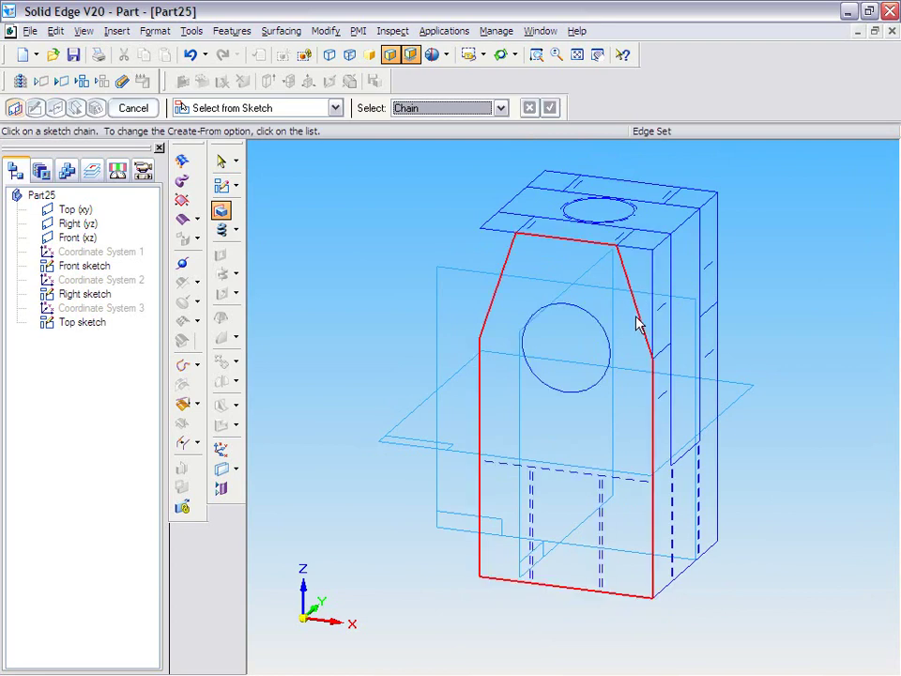
left_click(654, 347)
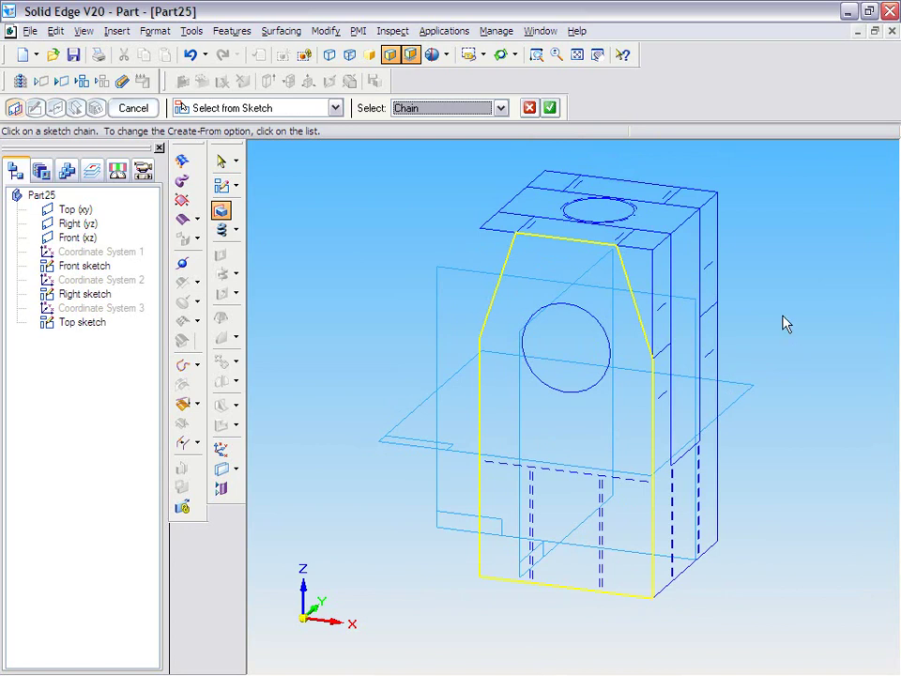
key("Return")
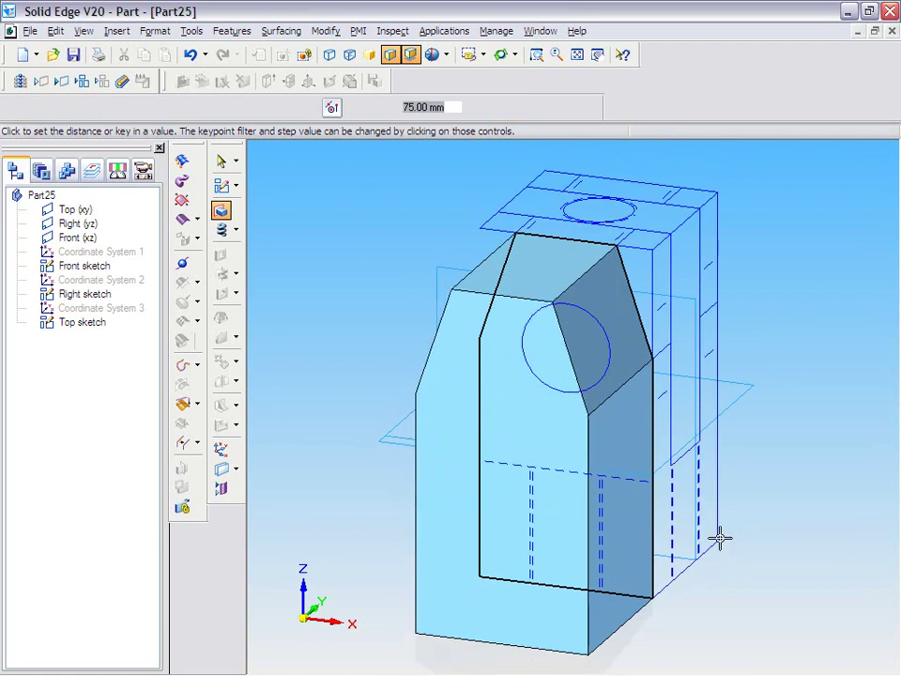
left_click(722, 531)
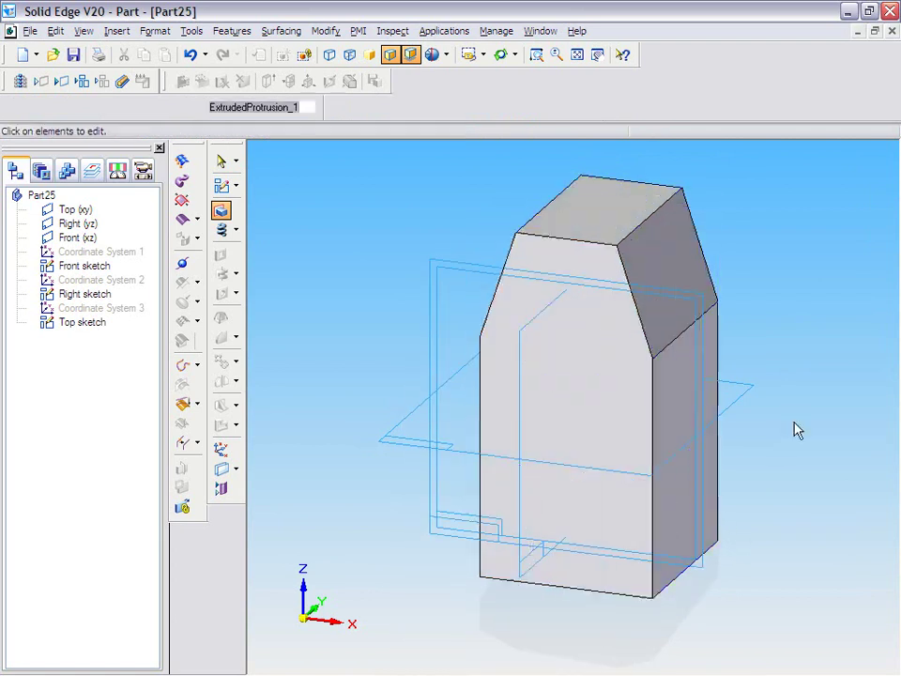
scroll(830, 296, "up", 1)
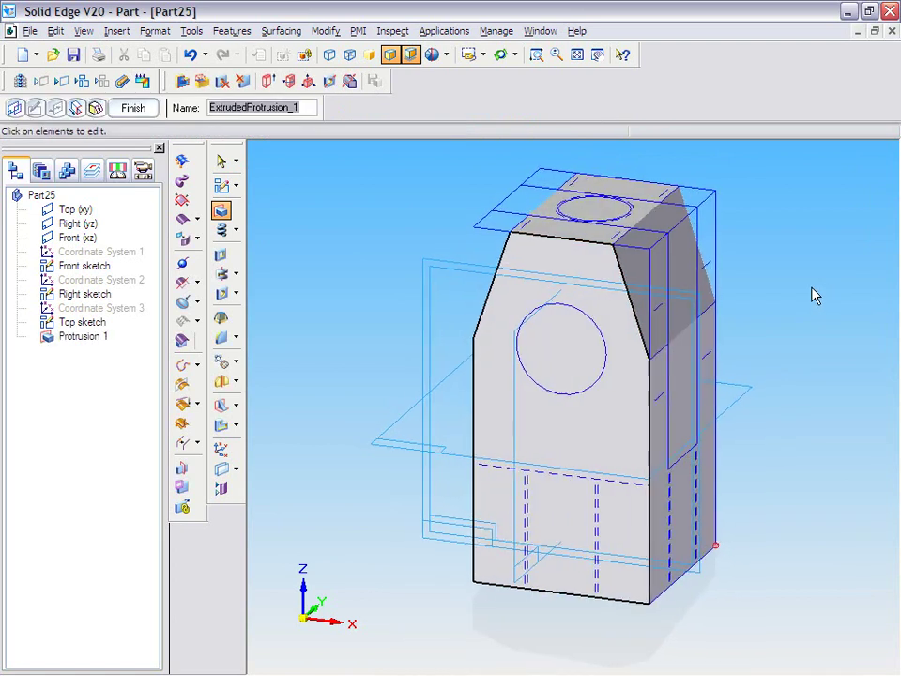
Step: Cut the central slot through all of the block using the three individually selected slot lines of the right sketch
middle_click_drag(786, 308, 722, 323)
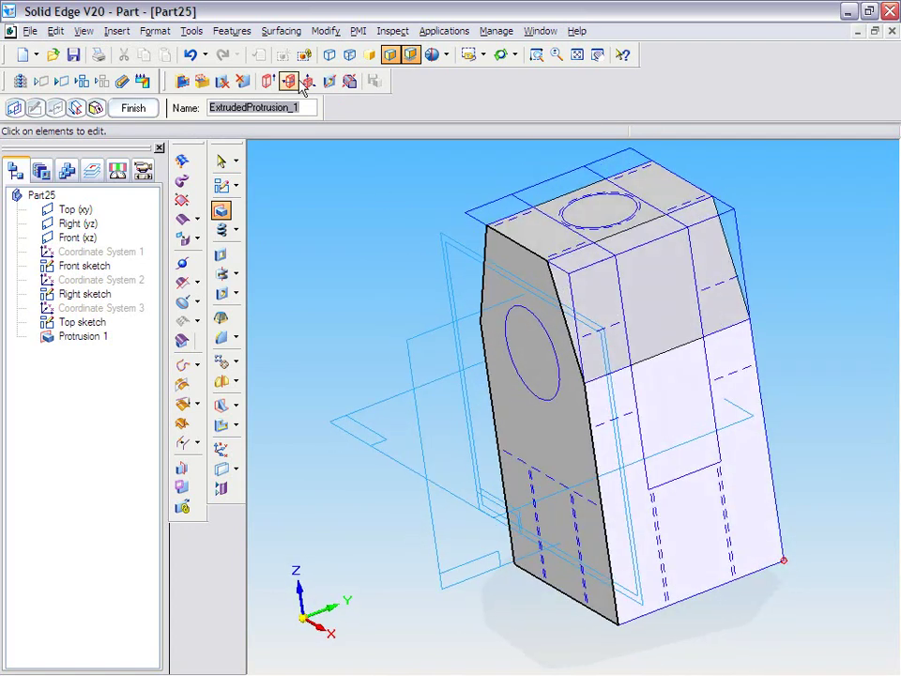
left_click(221, 256)
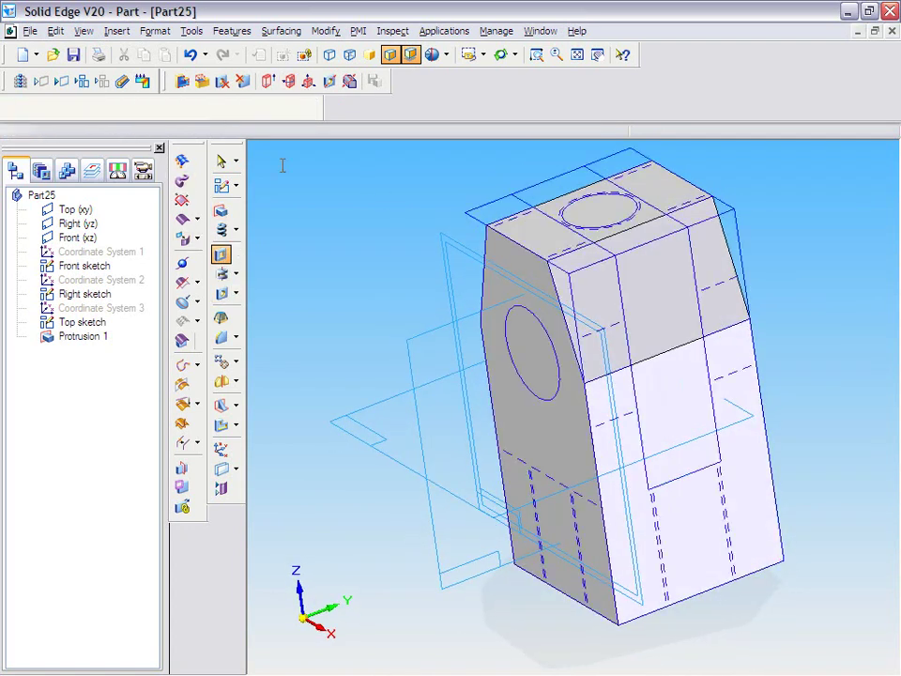
left_click(417, 108)
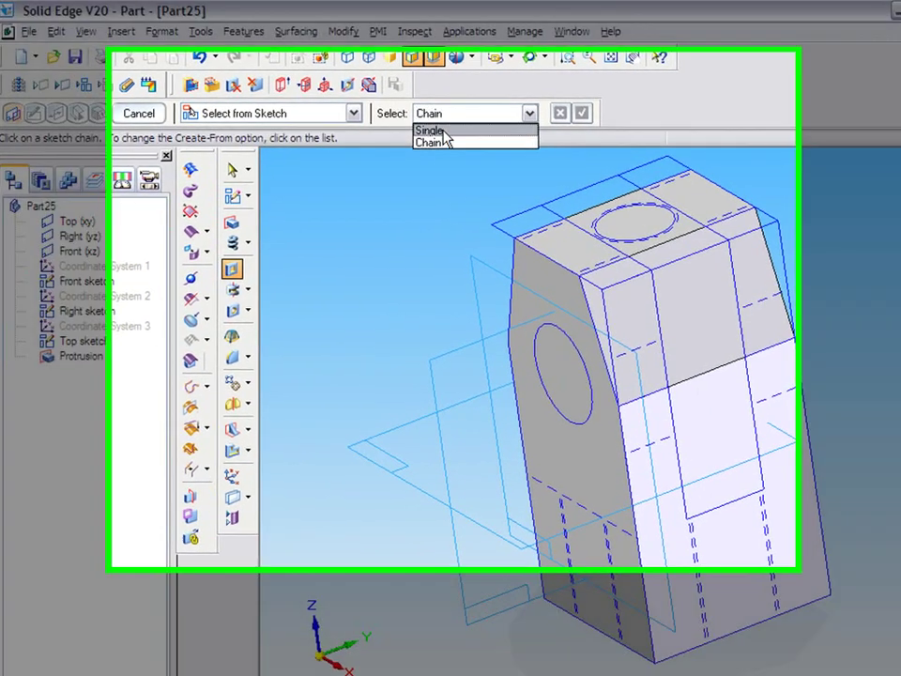
left_click(430, 130)
left_click(730, 401)
left_click(799, 601)
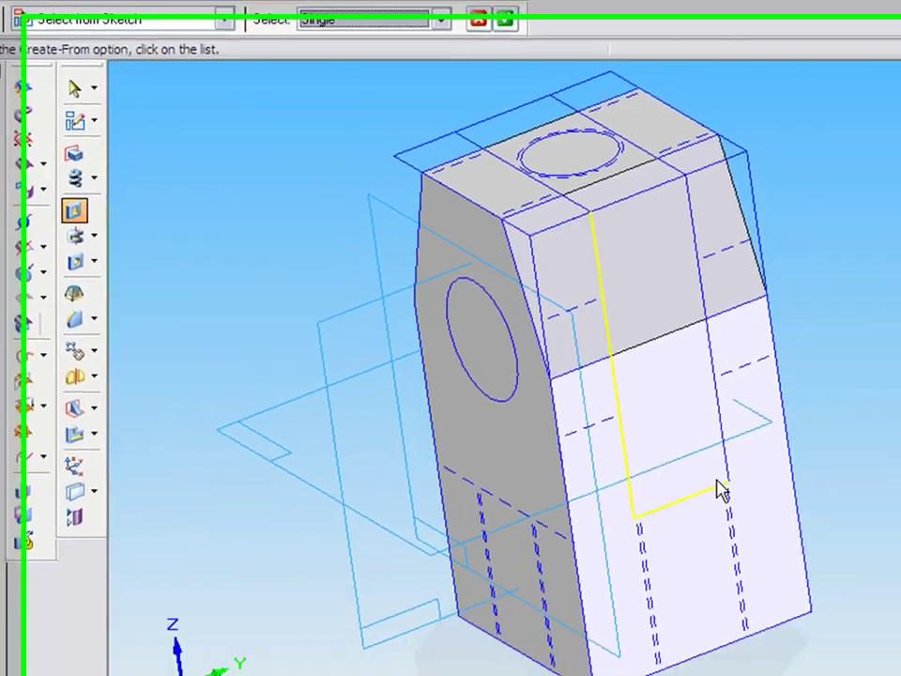
left_click(728, 452)
right_click(861, 320)
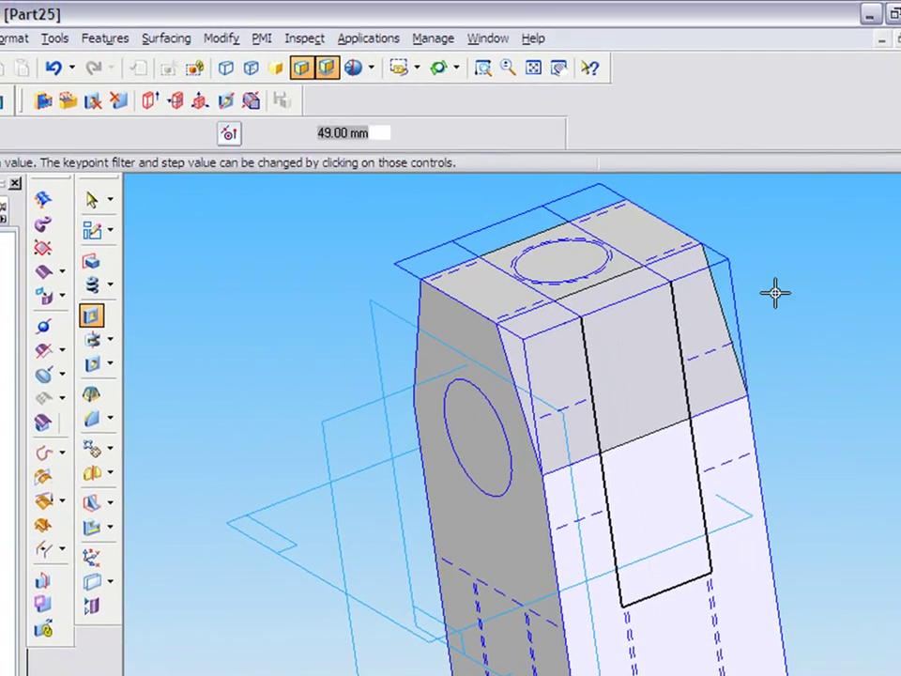
left_click(445, 230)
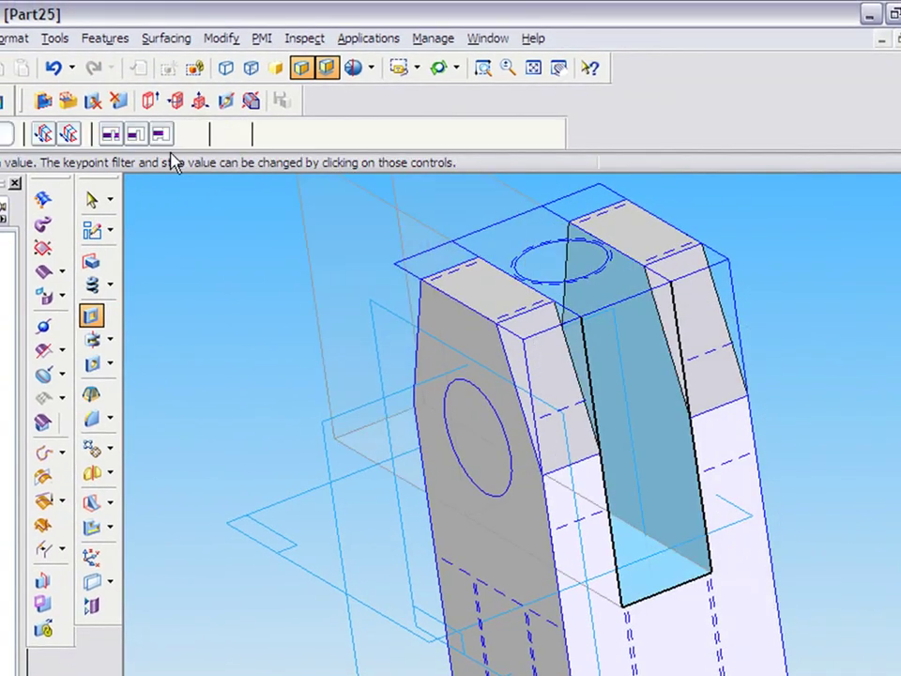
left_click(109, 135)
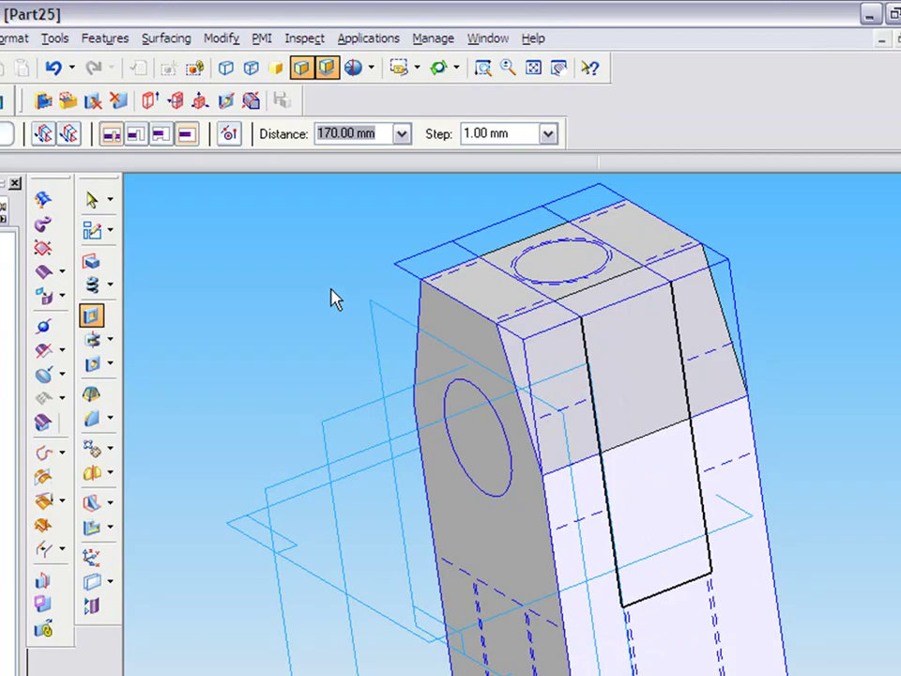
left_click(276, 269)
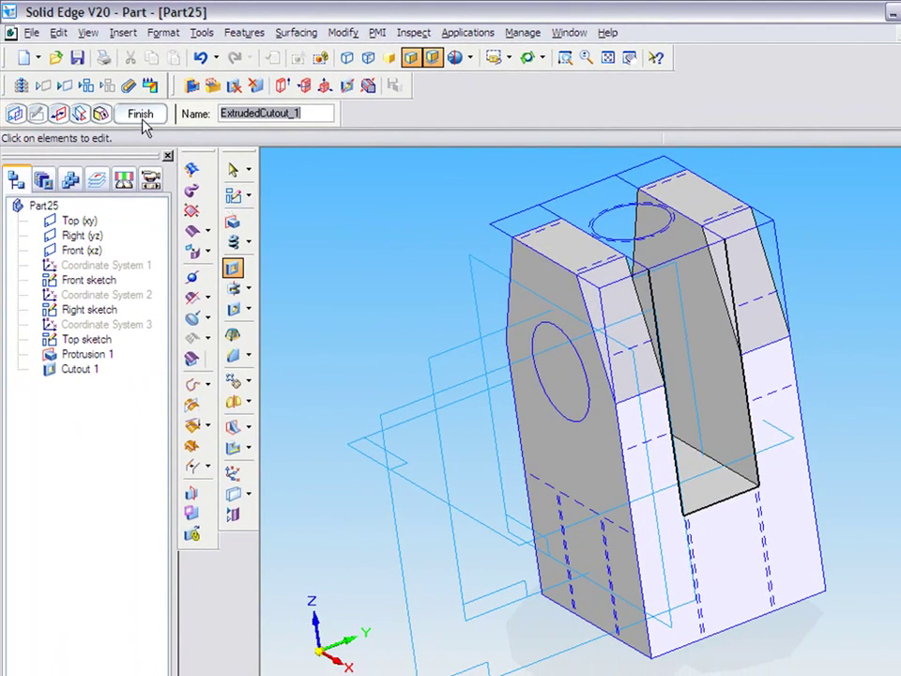
left_click(140, 114)
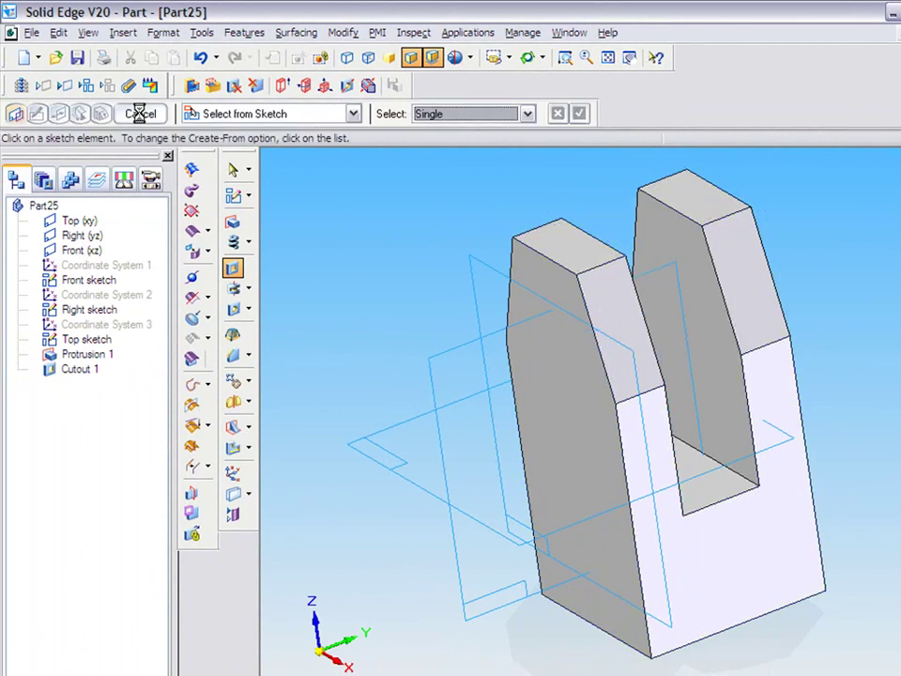
Step: Cut the circle of the front sketch through all of the part to form the pin hole across both arms
left_click(233, 272)
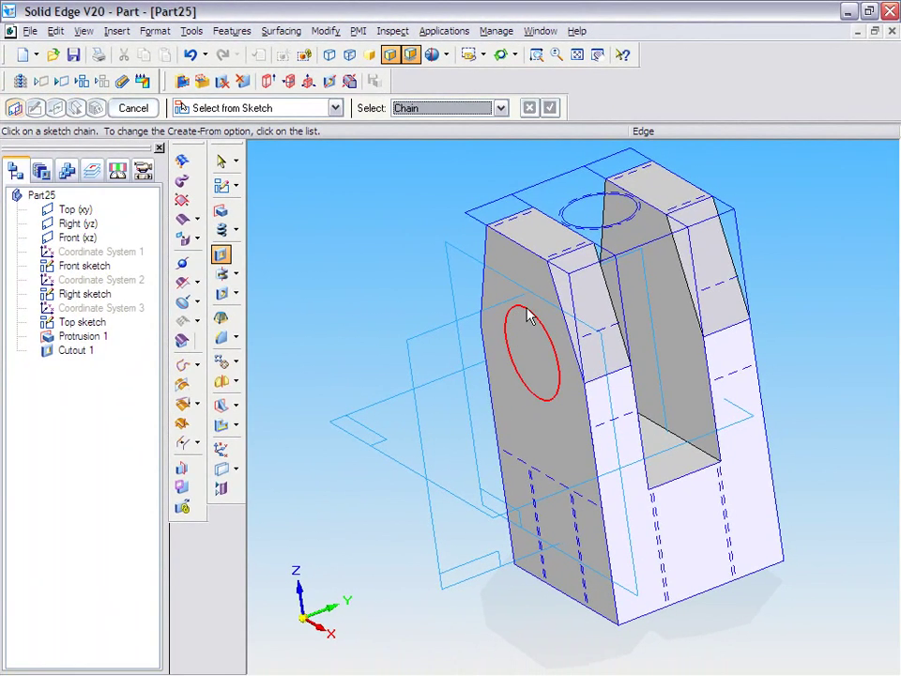
left_click(529, 317)
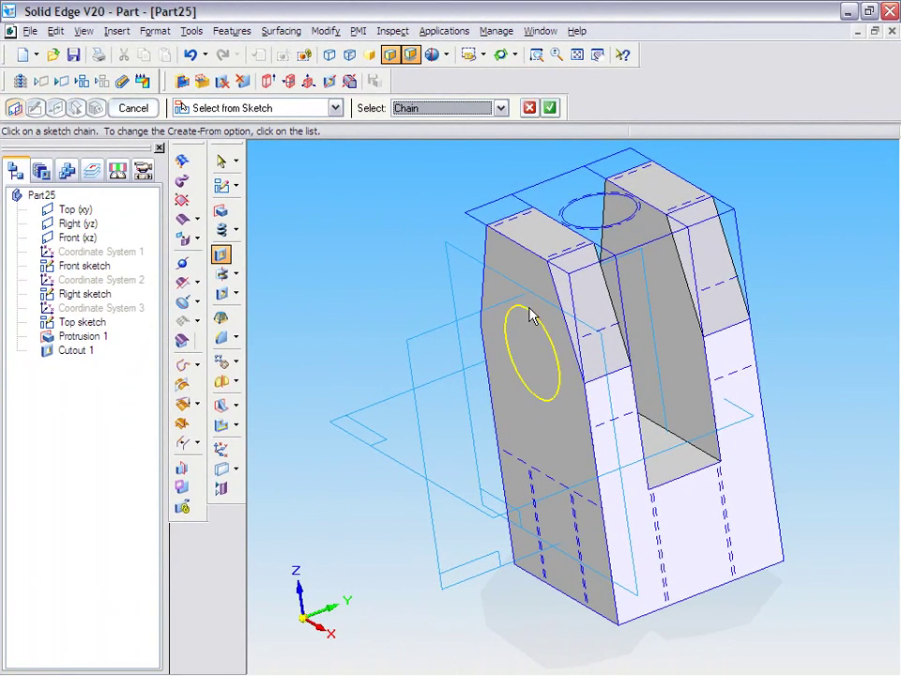
right_click(830, 275)
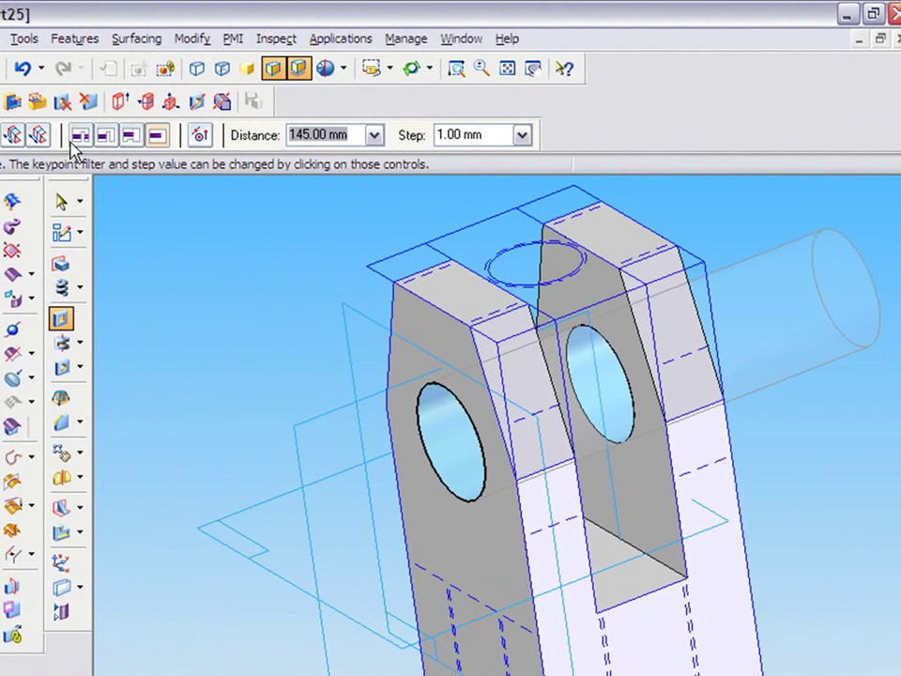
left_click(77, 137)
left_click(774, 292)
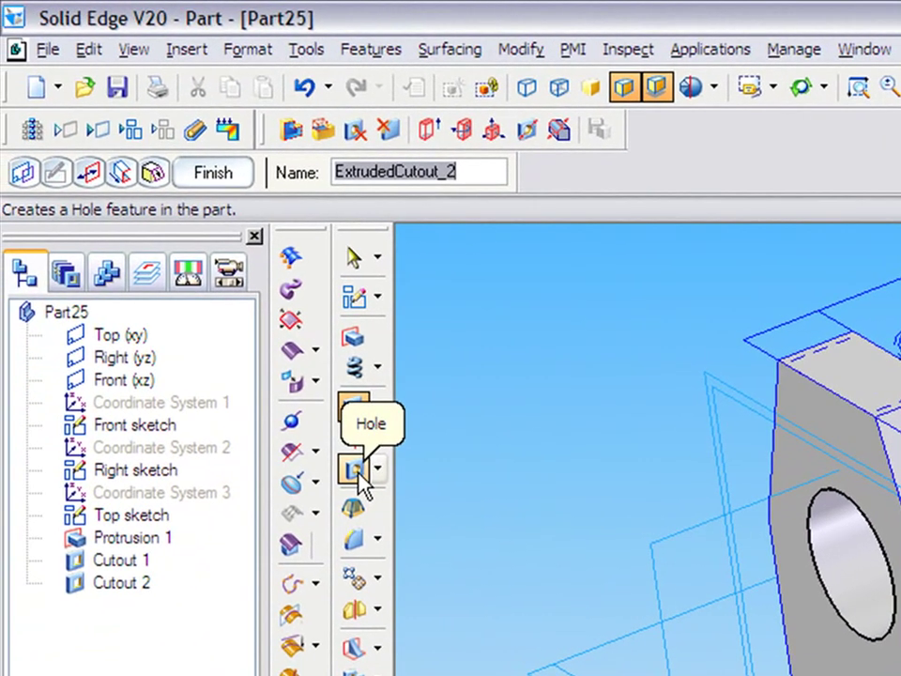
Step: Start a Hole feature and set its type to Threaded with inch units
left_click(301, 454)
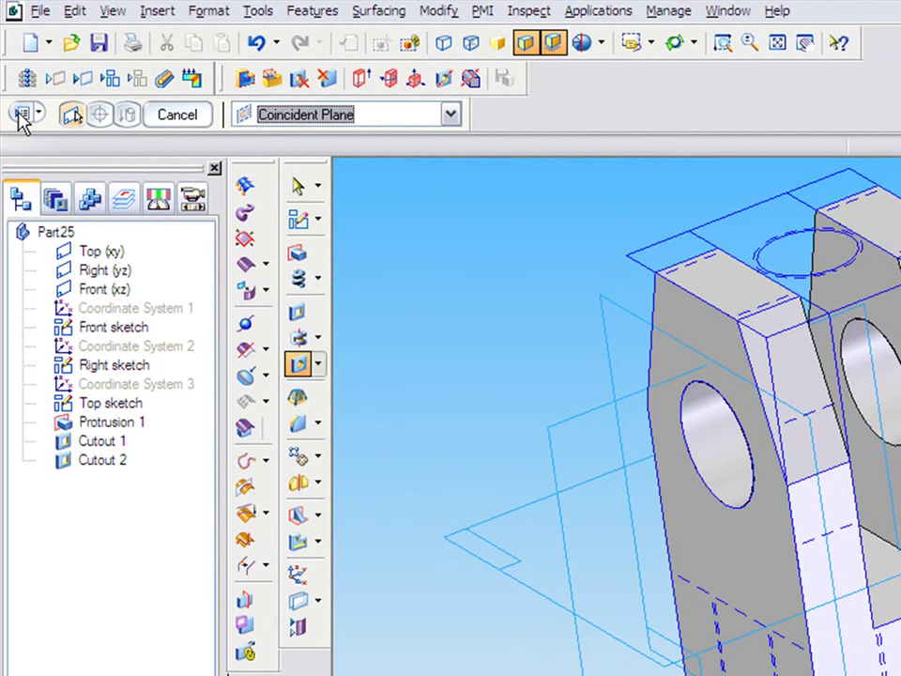
left_click(20, 115)
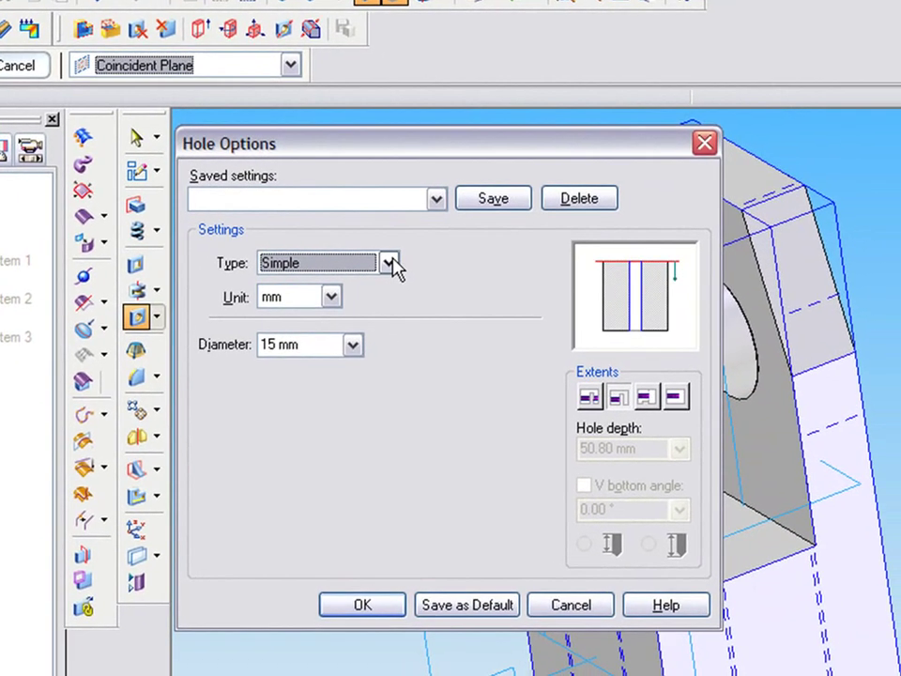
left_click(390, 264)
left_click(322, 304)
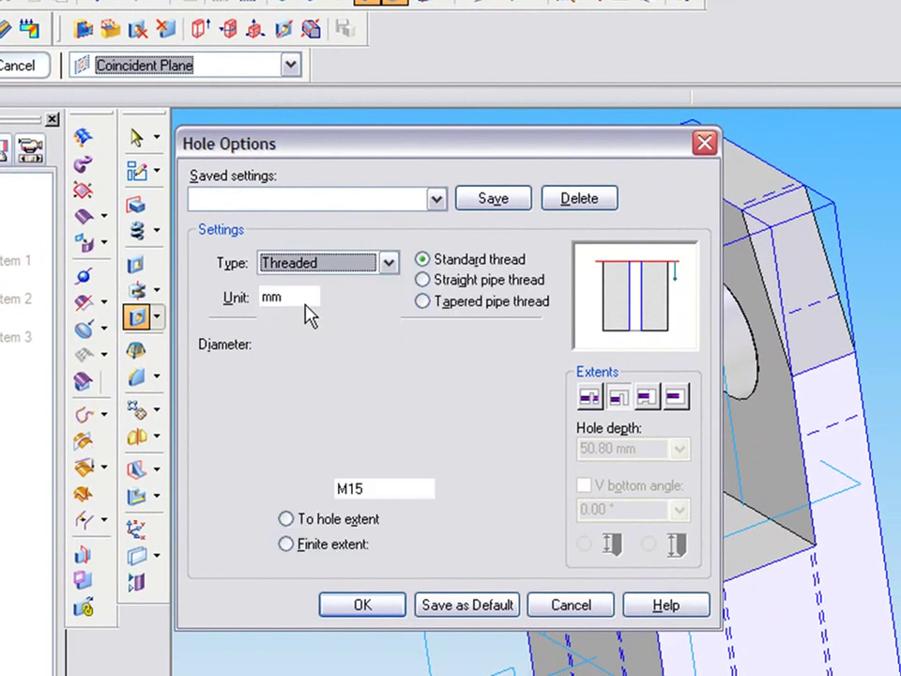
left_click(331, 297)
left_click(297, 320)
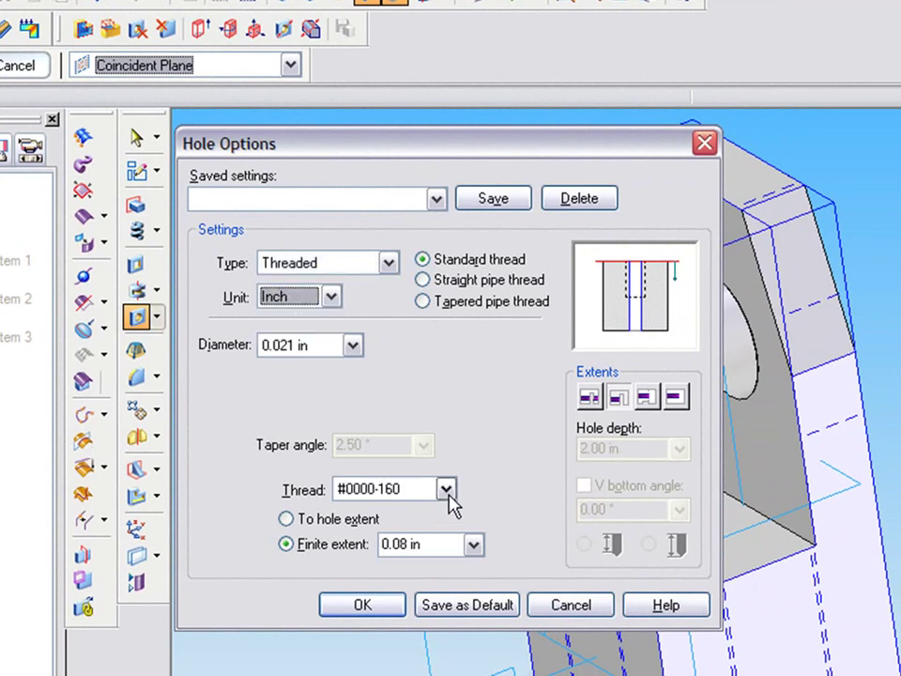
Step: Set the hole's thread to 1 1/4-12 UNF, running to the hole extent, and accept the hole options
left_click(447, 492)
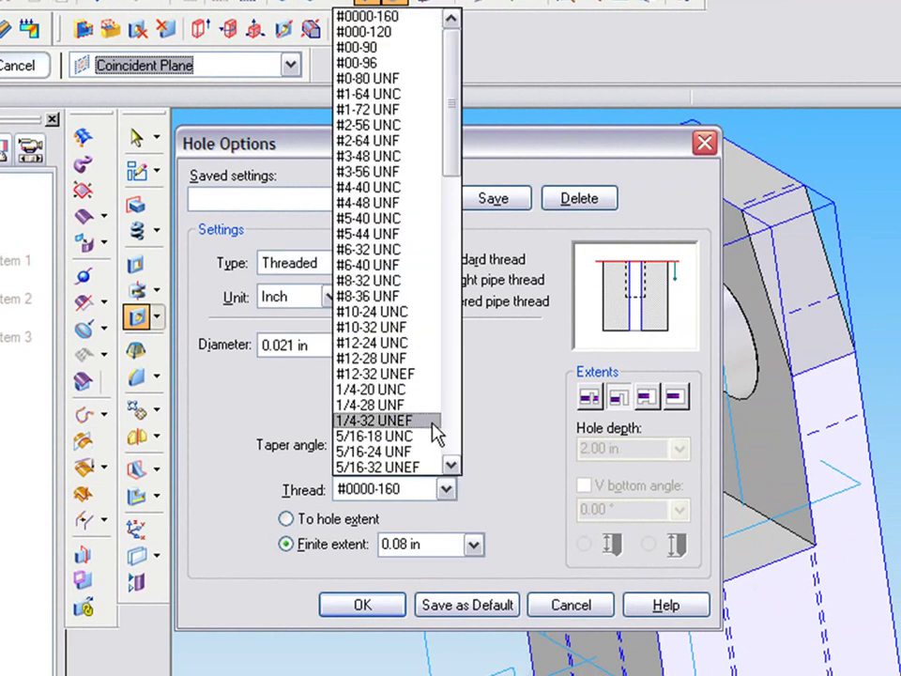
scroll(459, 418, "down", 4)
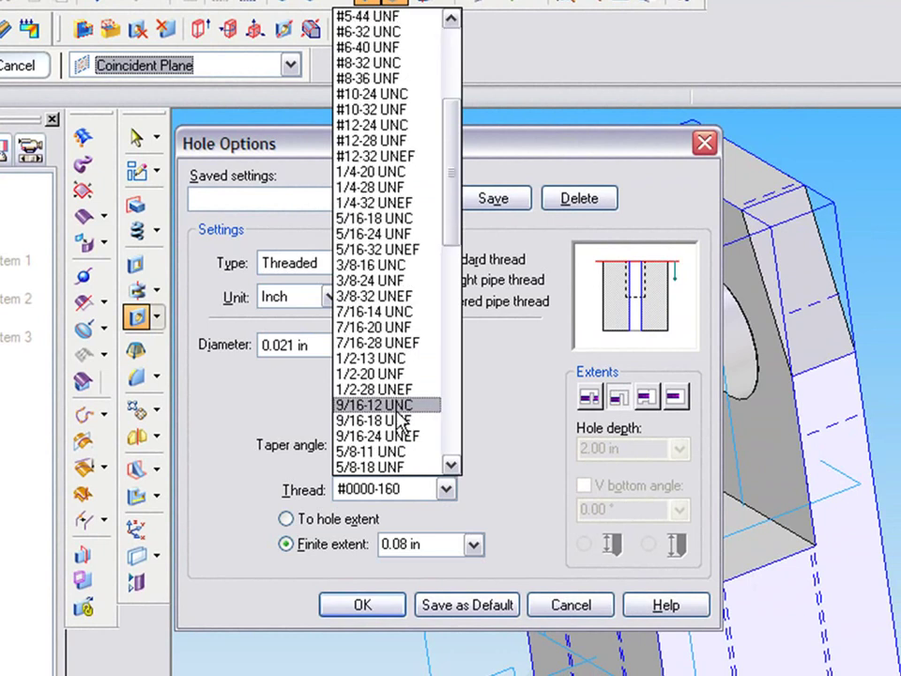
scroll(439, 297, "down", 8)
left_click(420, 374)
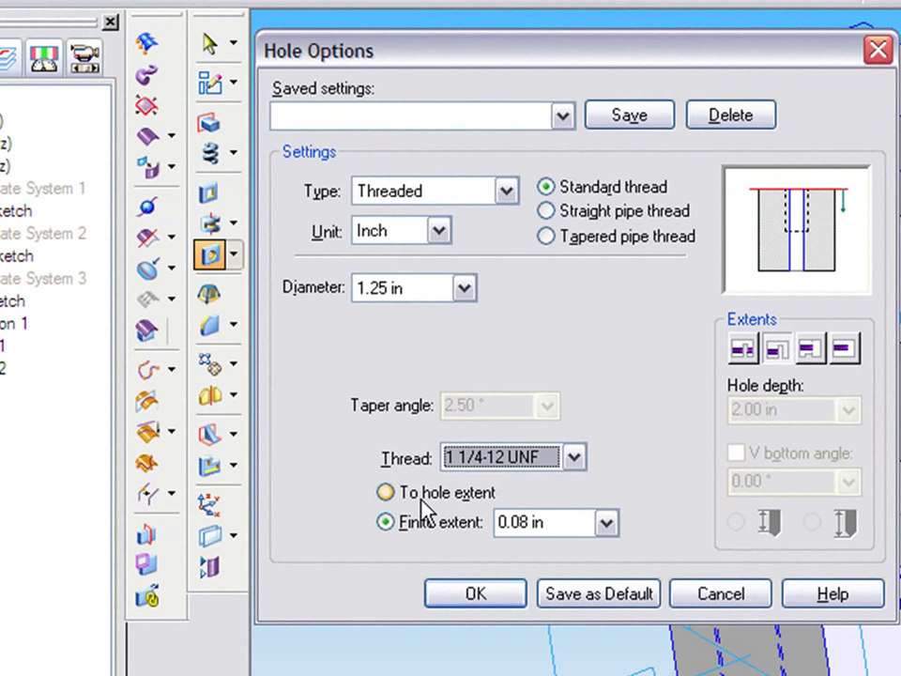
left_click(420, 495)
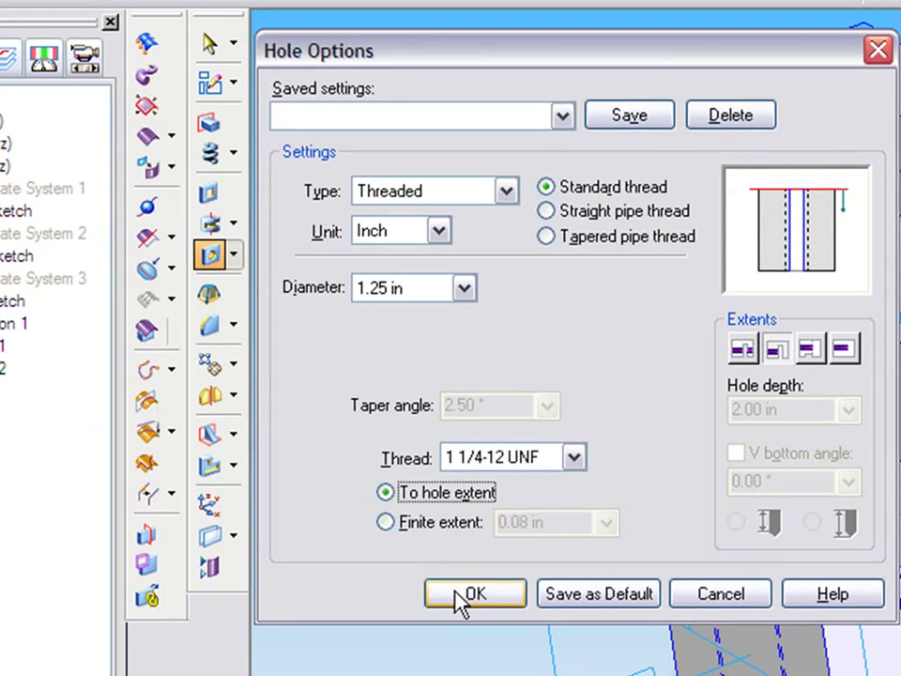
left_click(459, 596)
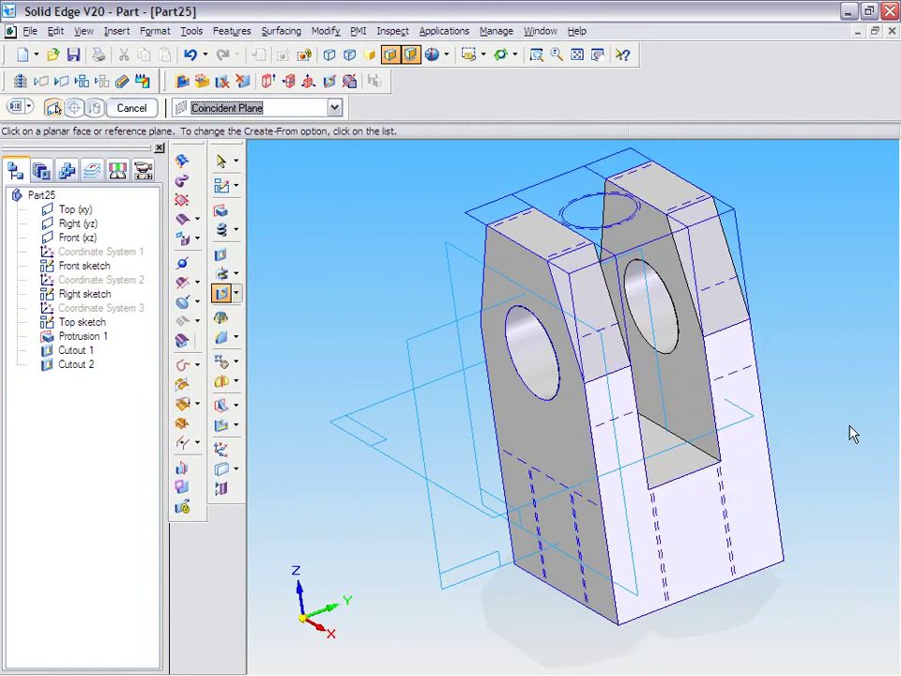
Step: Place the threaded hole on the block's bottom face, centred on the top sketch's circle, and direct it up into the slot
middle_click_drag(818, 343, 780, 313)
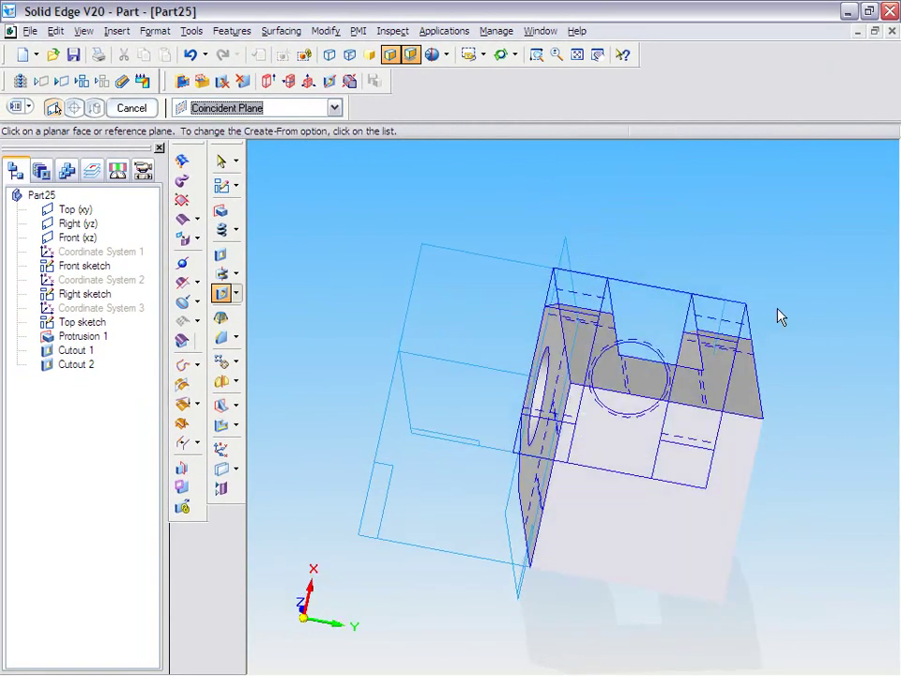
left_click(647, 532)
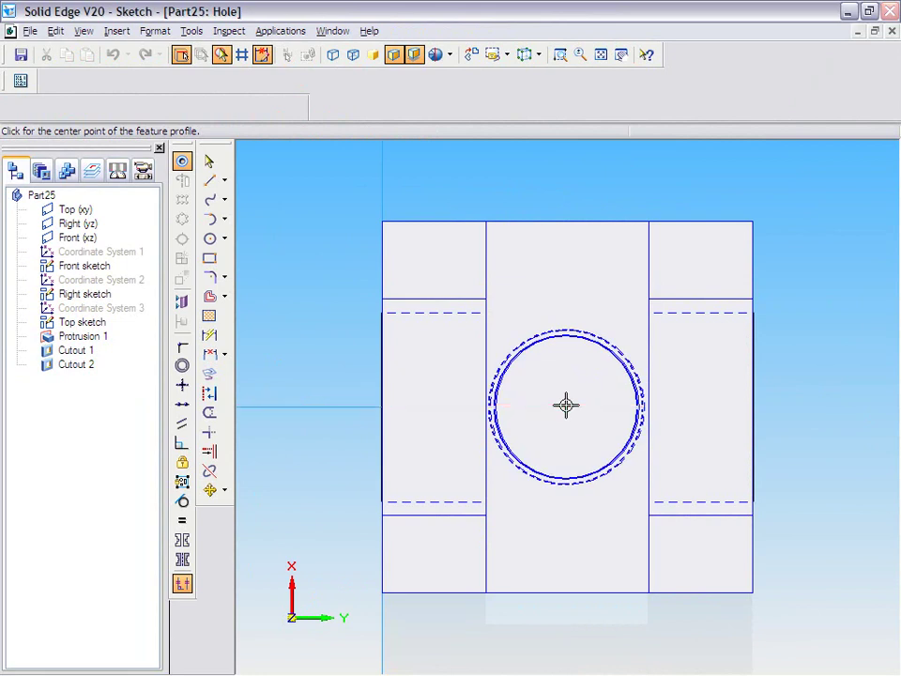
left_click(567, 406)
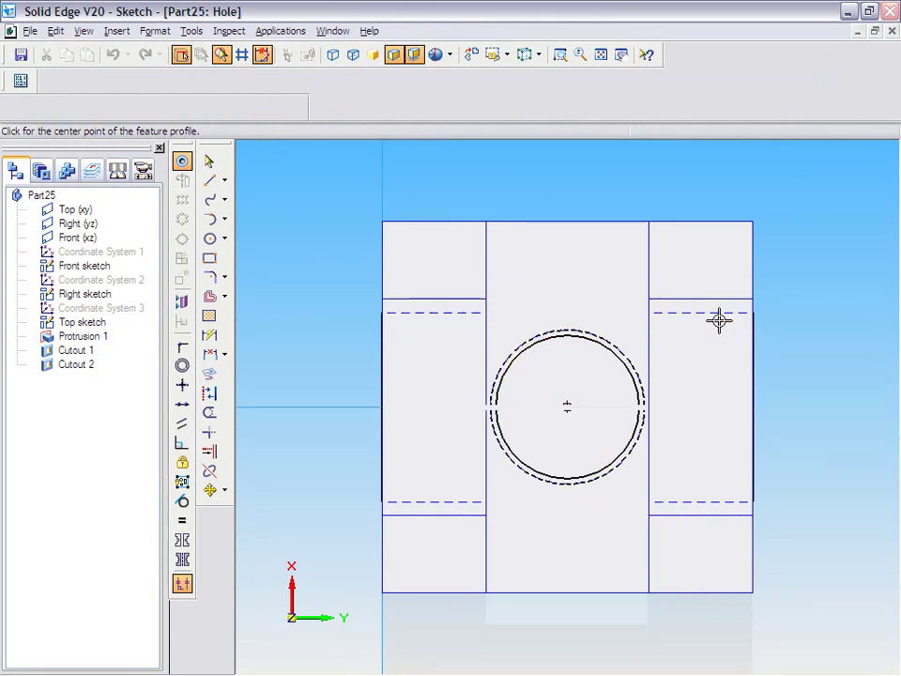
left_click(38, 108)
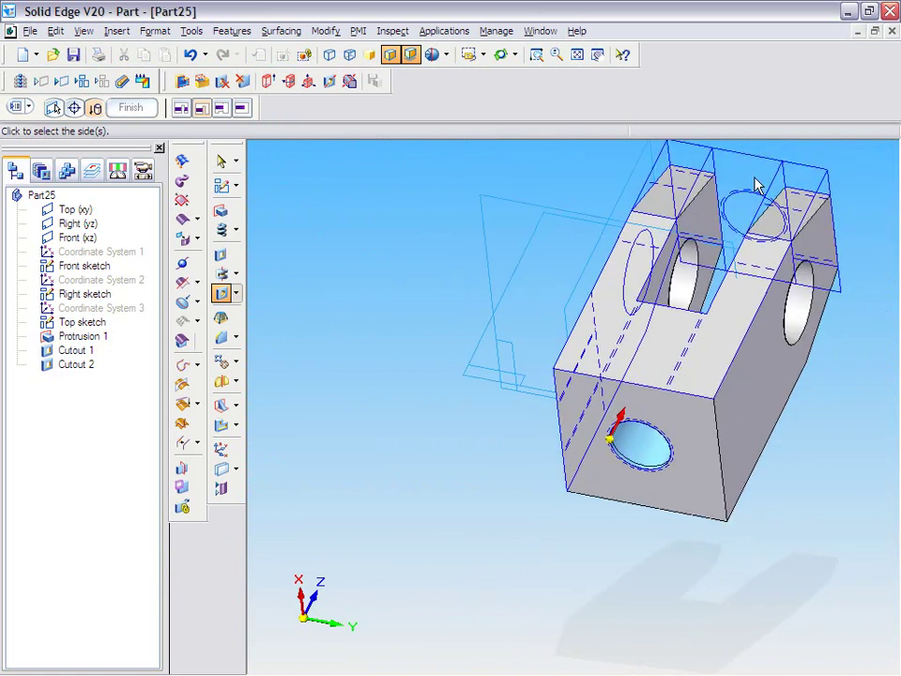
left_click(767, 139)
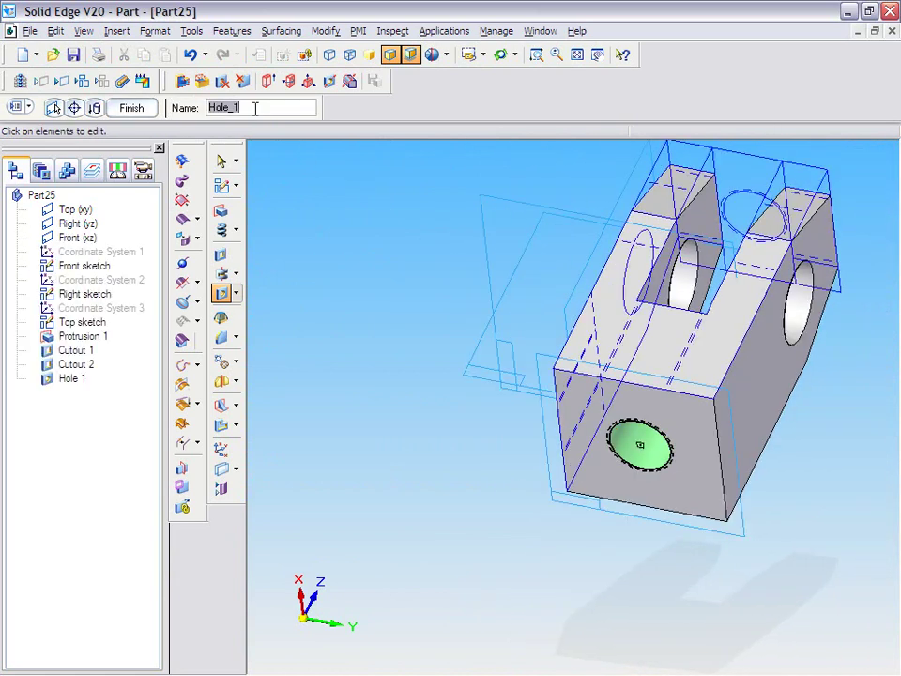
left_click(135, 108)
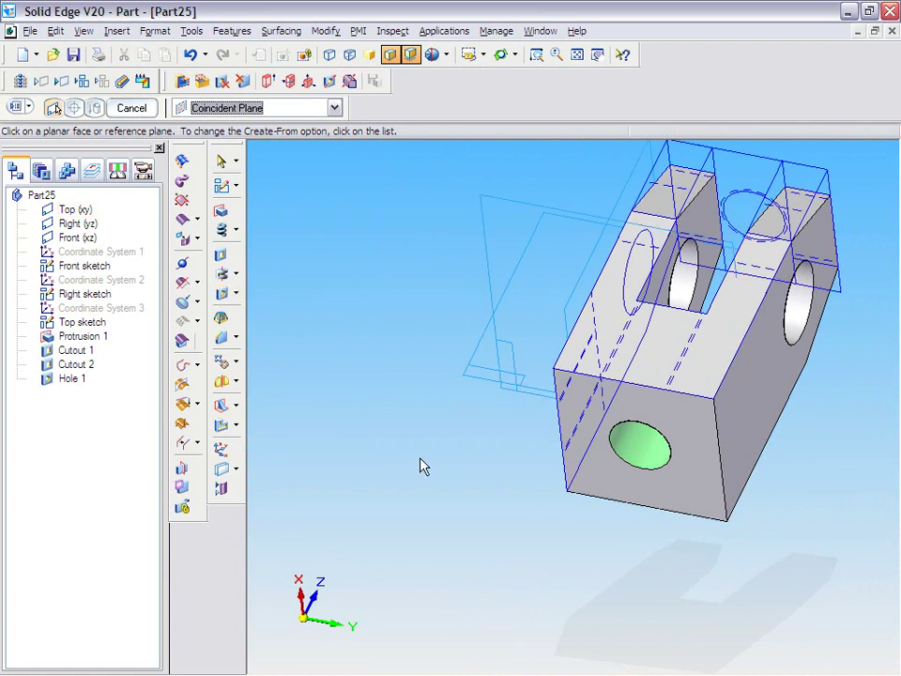
Step: Check the clevis in top, front and isometric views, leave the Hole command, and hide the reference planes and sketches
key("ctrl+i")
key("ctrl+t")
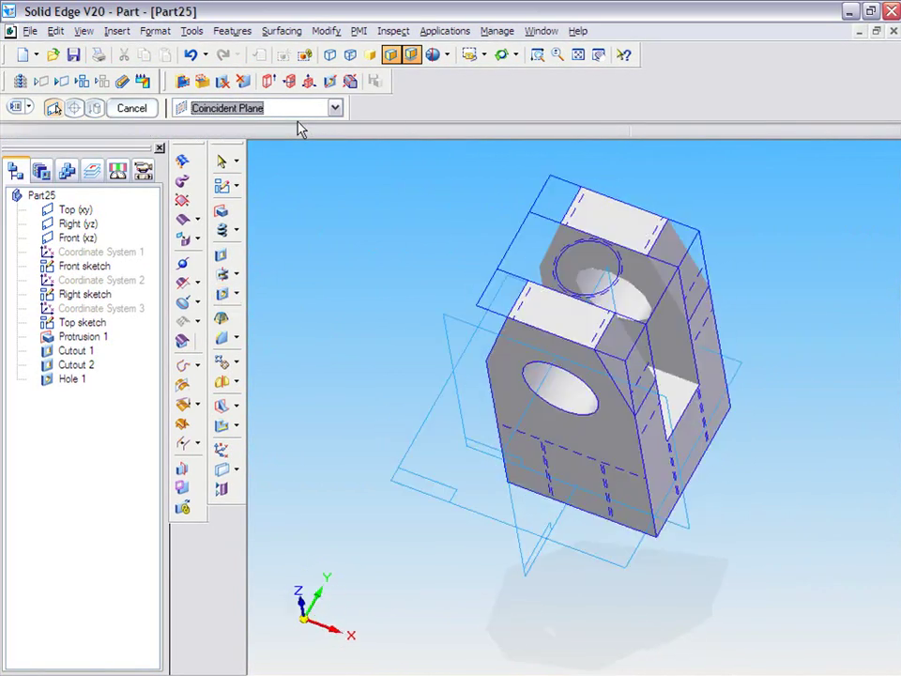
key("ctrl+f")
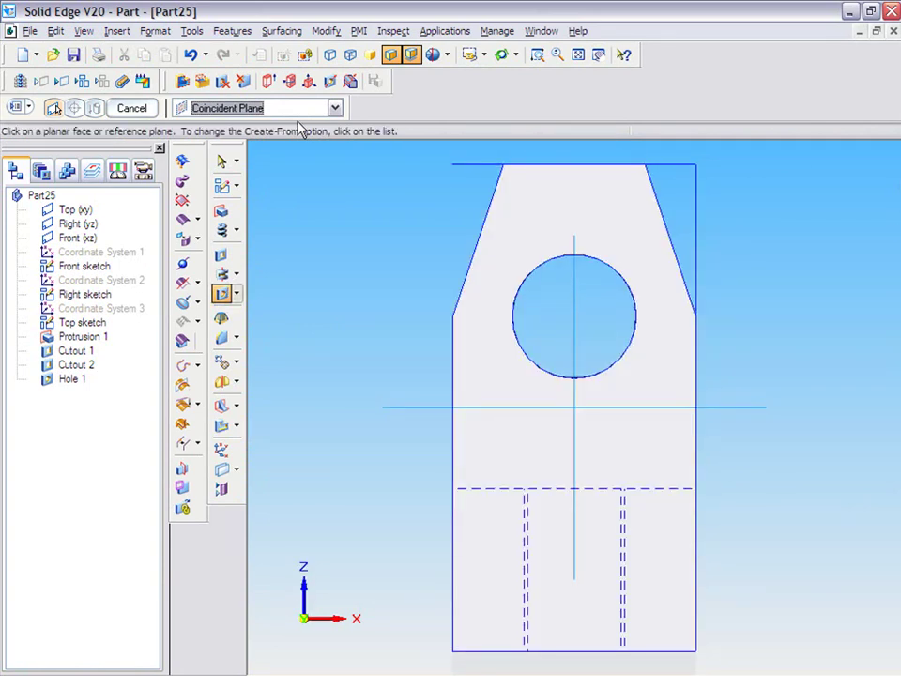
key("ctrl+i")
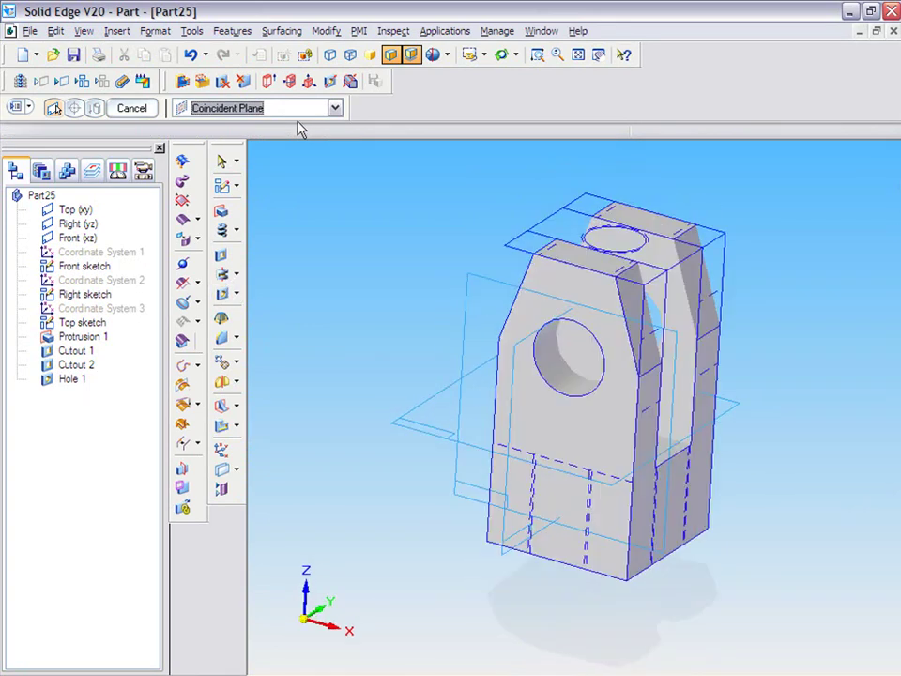
key("ctrl+j")
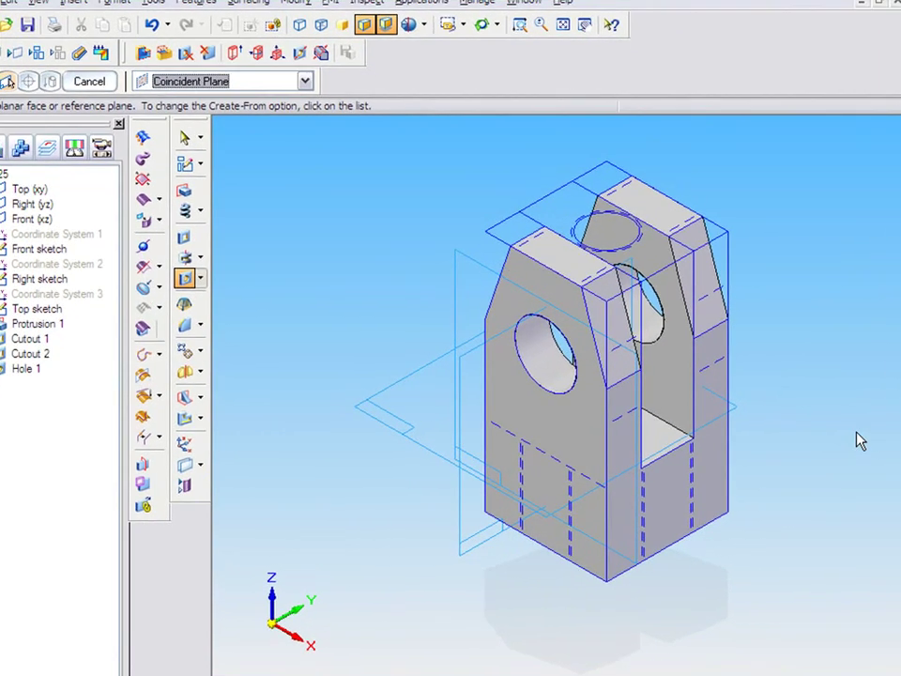
key("Escape")
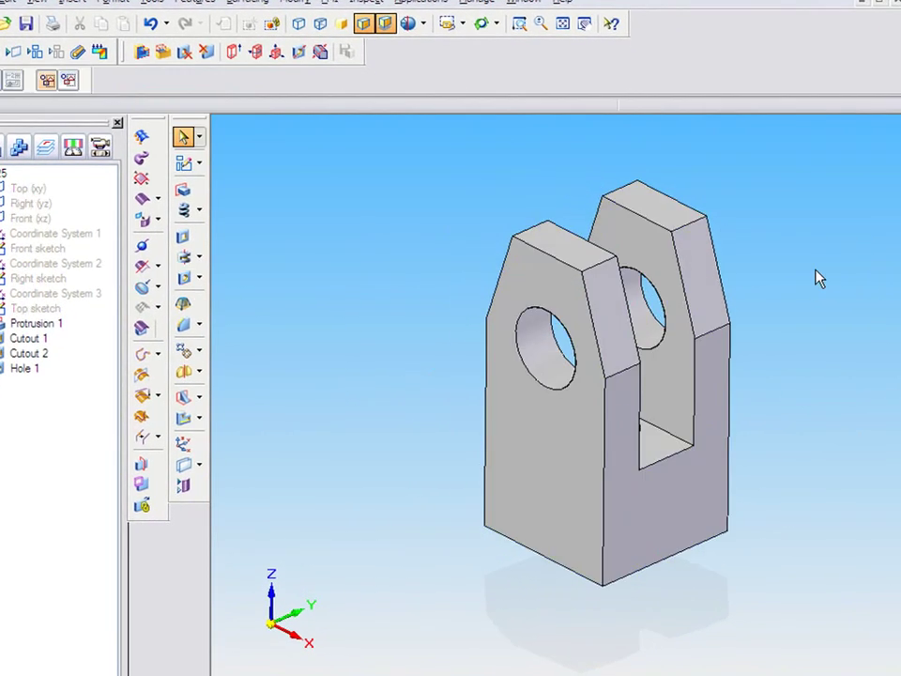
scroll(814, 278, "up", 2)
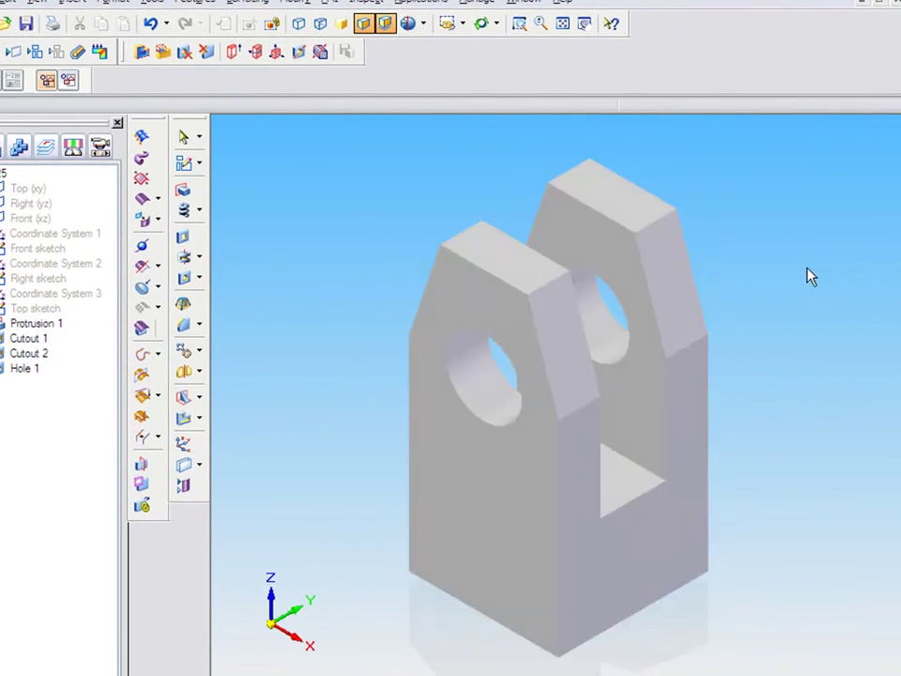